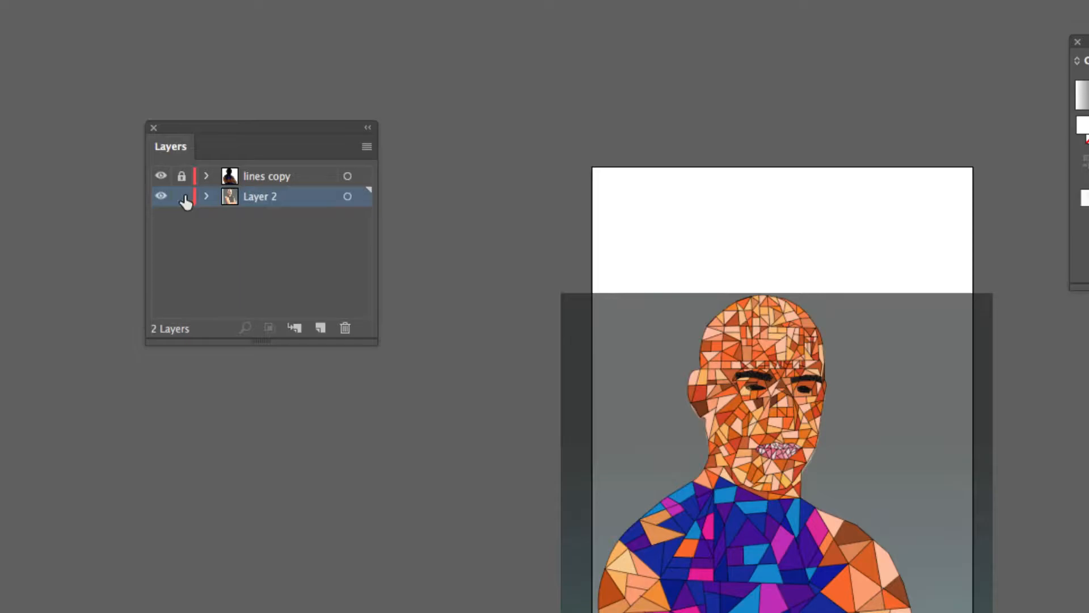
- Delete the reference photo layer and create a new layer named bg beneath the lines copy layer
{"action": "left_click_drag", "start_coordinate": [293, 197], "coordinate": [347, 328]}
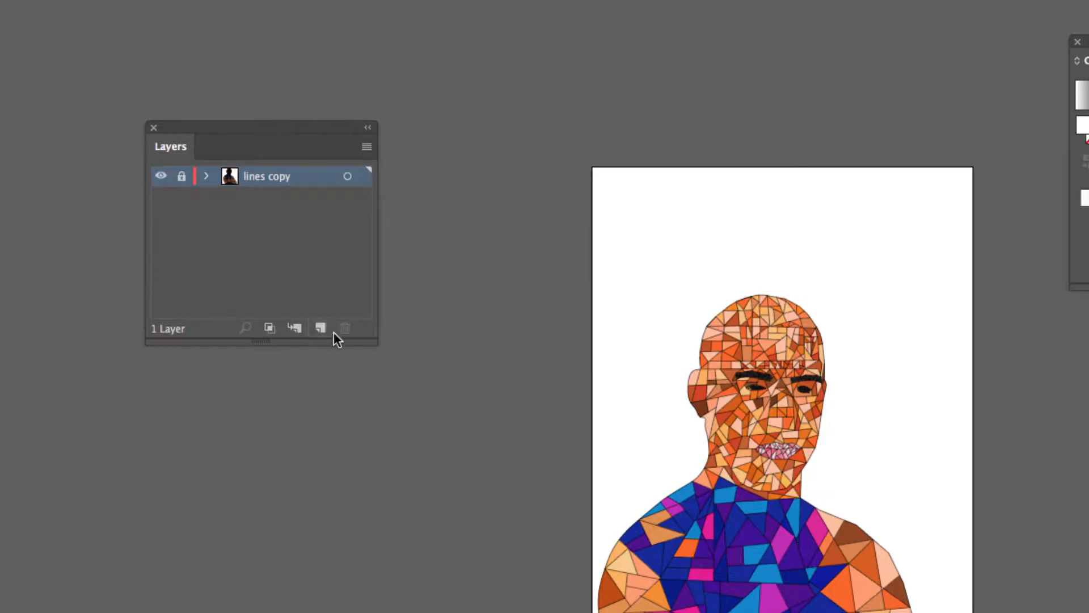
{"action": "left_click", "coordinate": [319, 328]}
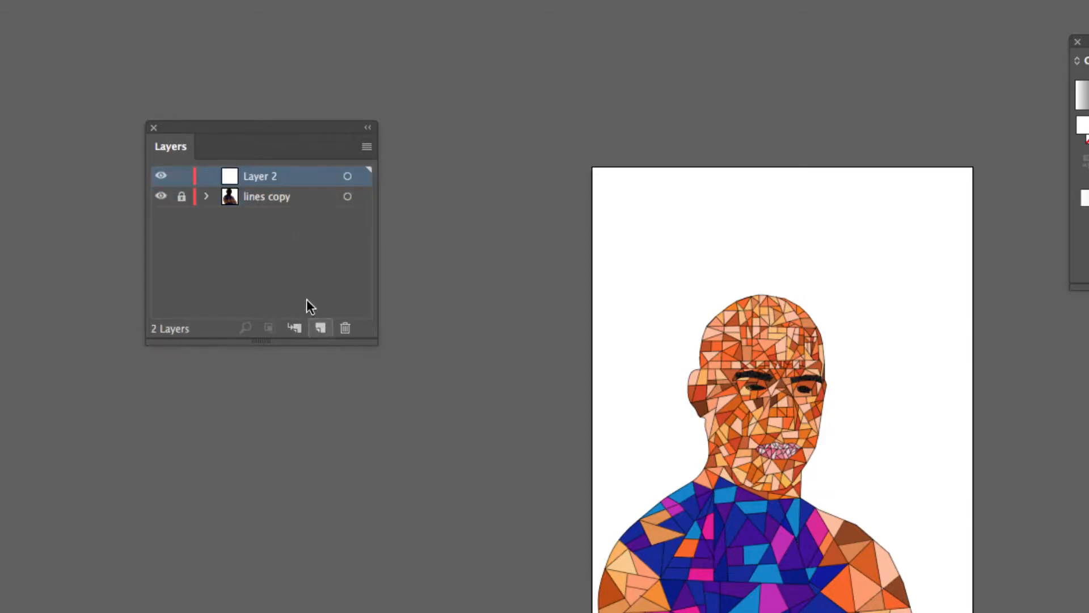
{"action": "left_click_drag", "start_coordinate": [284, 176], "coordinate": [307, 201]}
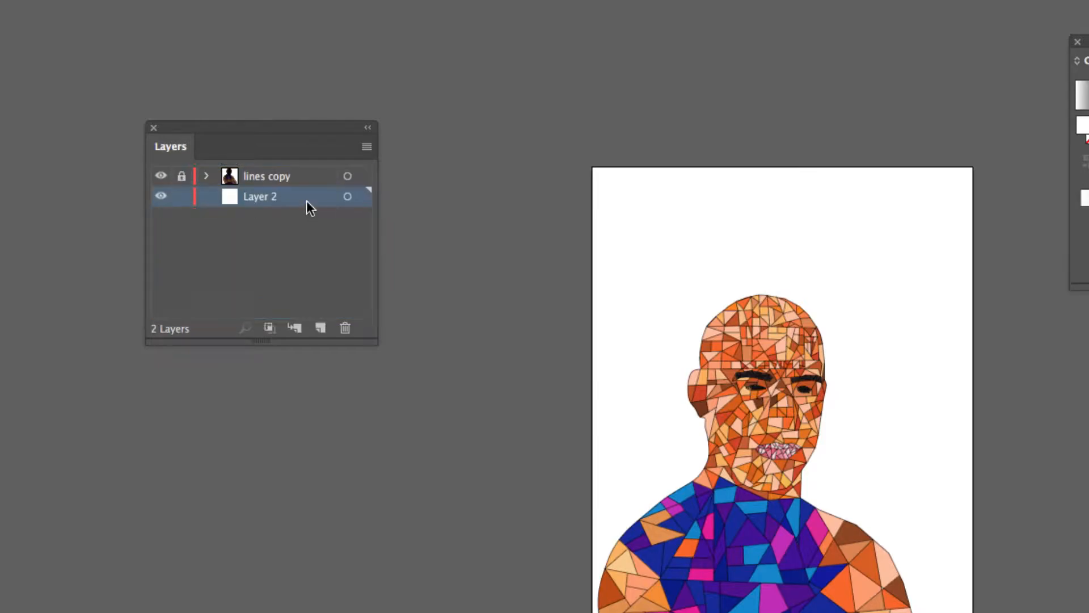
{"action": "double_click", "coordinate": [256, 197]}
{"action": "type", "text": "bg"}
{"action": "key", "text": "Return"}
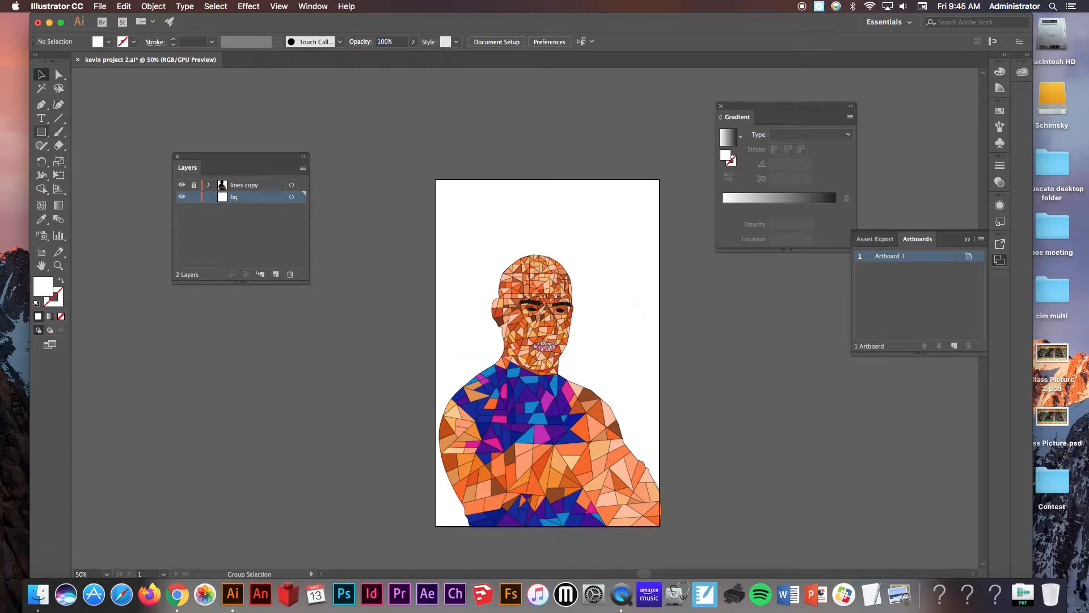
- Draw a rectangle about 818 × 1246 pt covering the whole artboard on the bg layer and fill it with blue
{"action": "left_click", "coordinate": [41, 132]}
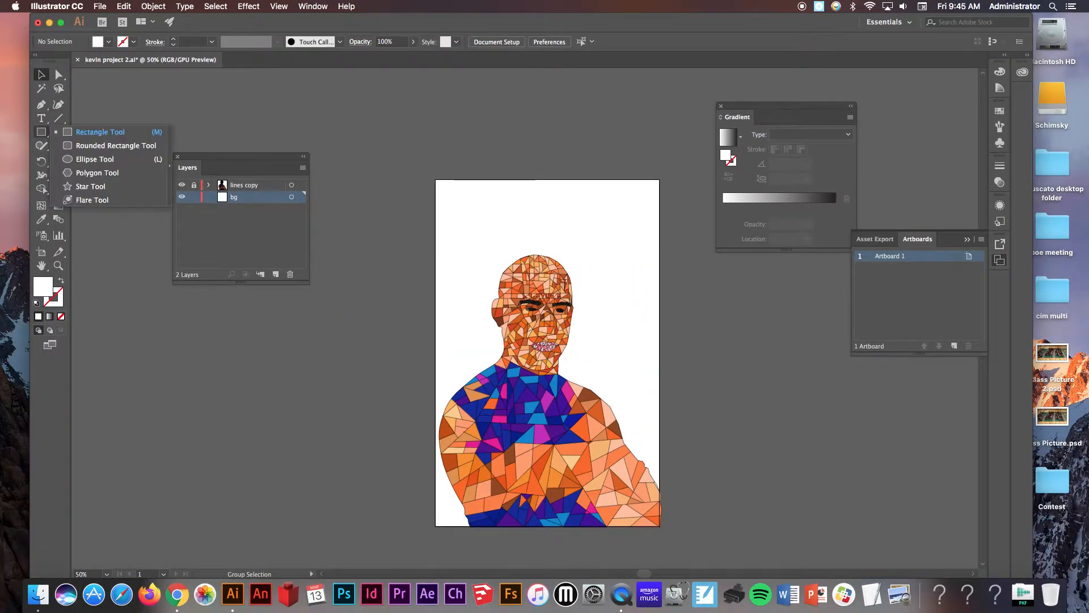
{"action": "left_click", "coordinate": [100, 132]}
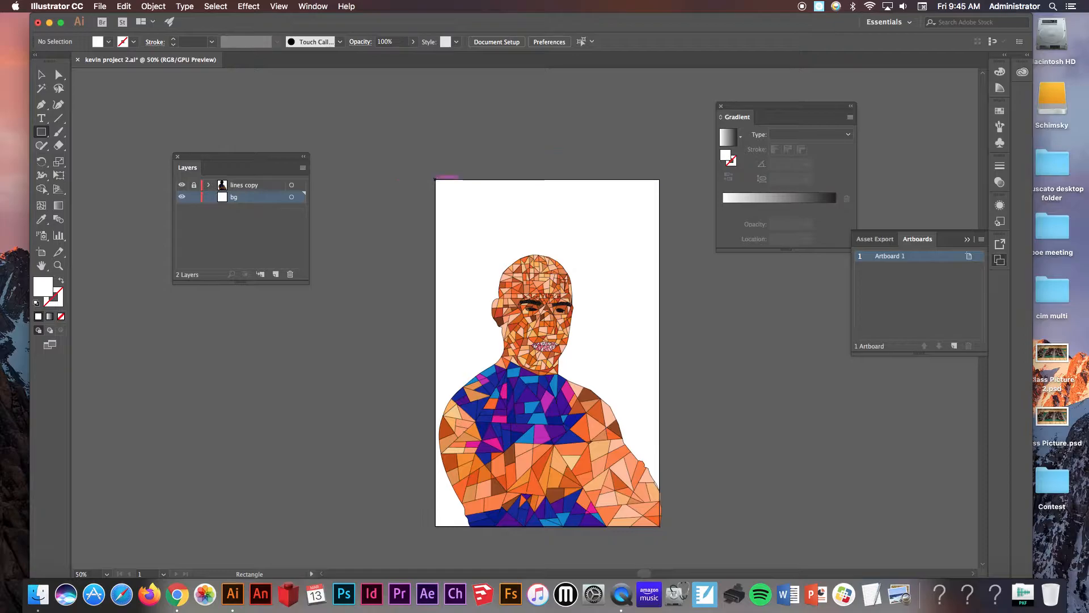
{"action": "left_click_drag", "start_coordinate": [436, 180], "coordinate": [664, 528]}
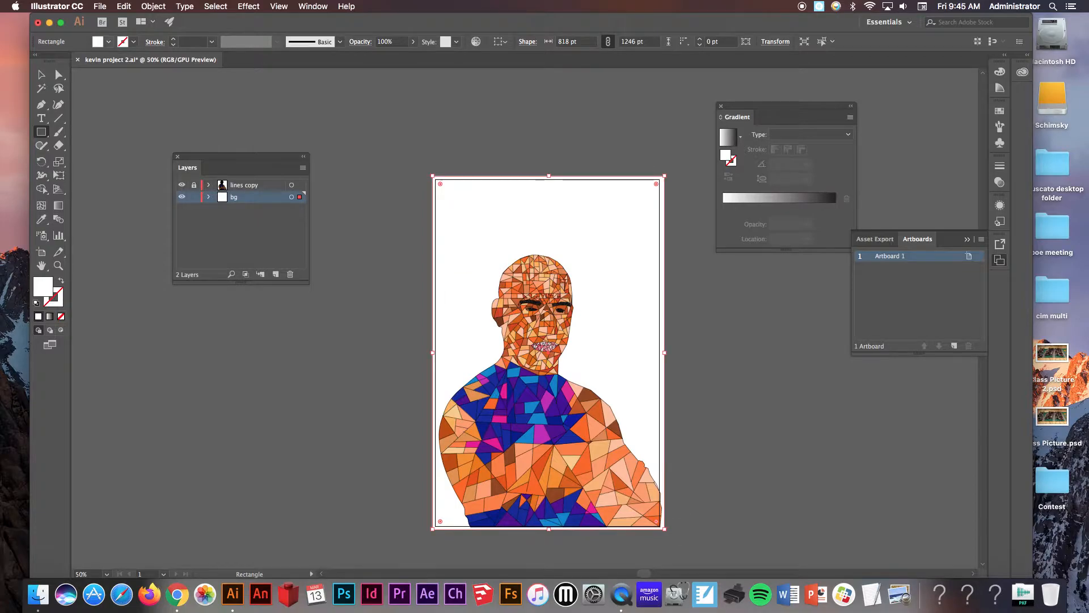
{"action": "left_click", "coordinate": [109, 41]}
{"action": "left_click", "coordinate": [31, 69]}
{"action": "left_click", "coordinate": [40, 70]}
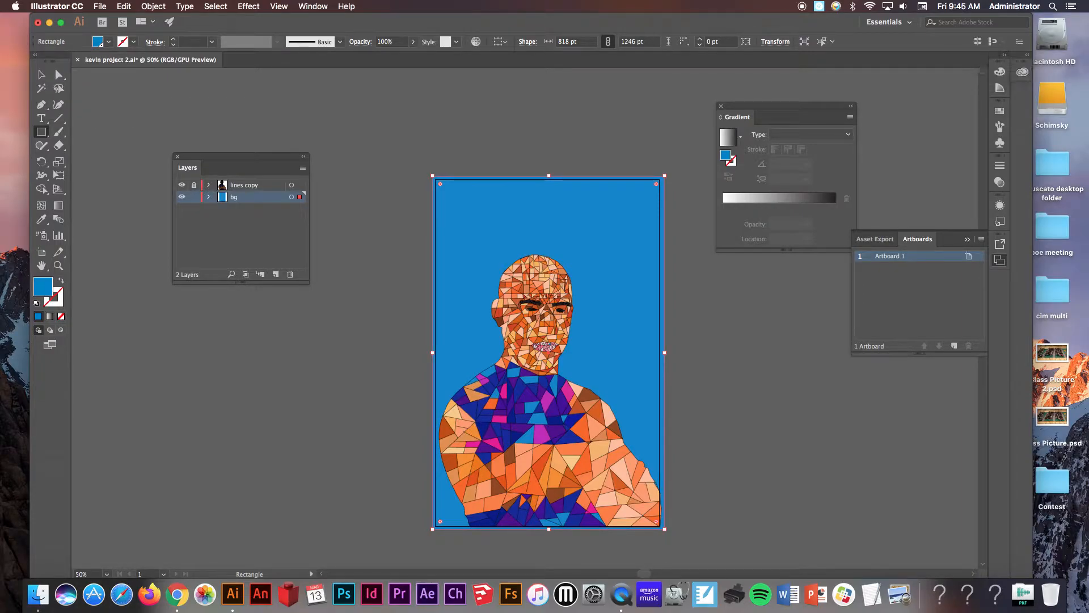
- Float the swatches, open the Color Combinations gradient library beside them, and fill the background rectangle with its red-and-teal gradient
{"action": "left_click", "coordinate": [1005, 54]}
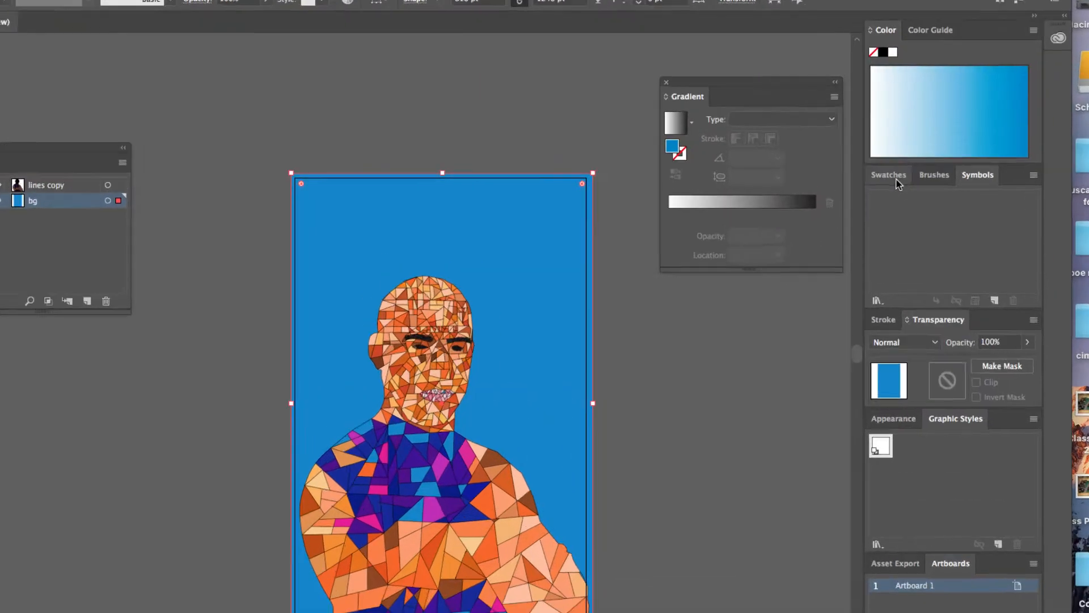
{"action": "left_click", "coordinate": [895, 176]}
{"action": "mouse_move", "coordinate": [894, 172]}
{"action": "left_mouse_down"}
{"action": "mouse_move", "coordinate": [840, 258]}
{"action": "mouse_move", "coordinate": [632, 307]}
{"action": "left_mouse_up"}
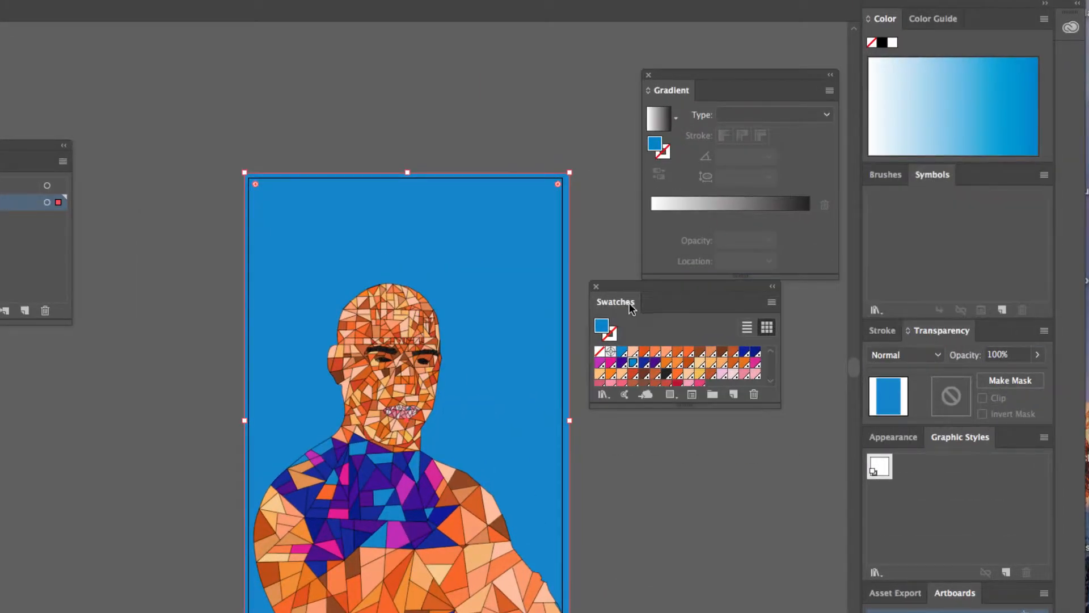
{"action": "left_click", "coordinate": [771, 302]}
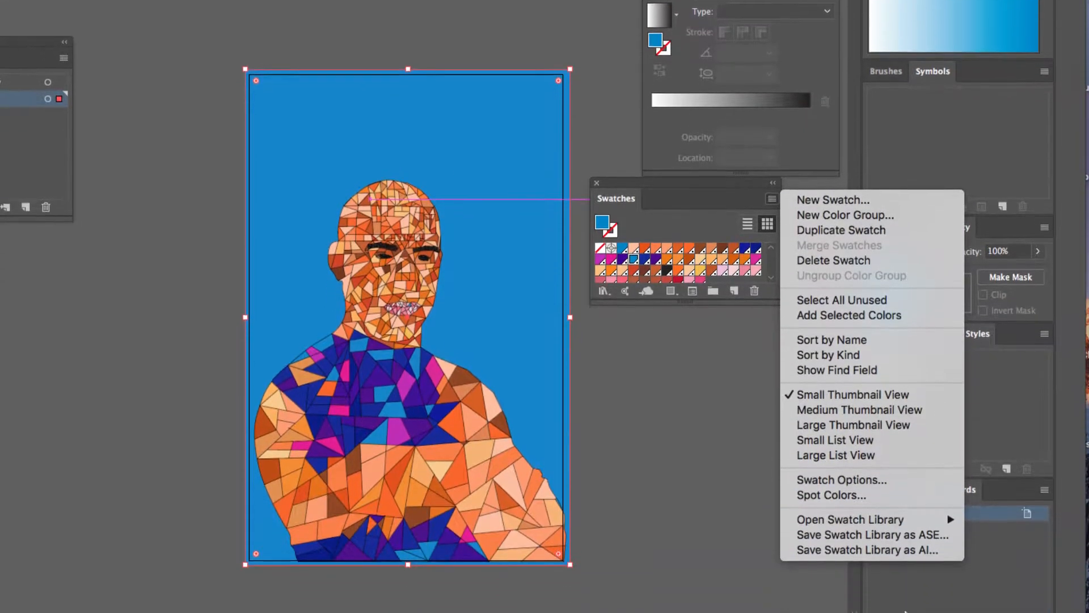
{"action": "mouse_move", "coordinate": [905, 519]}
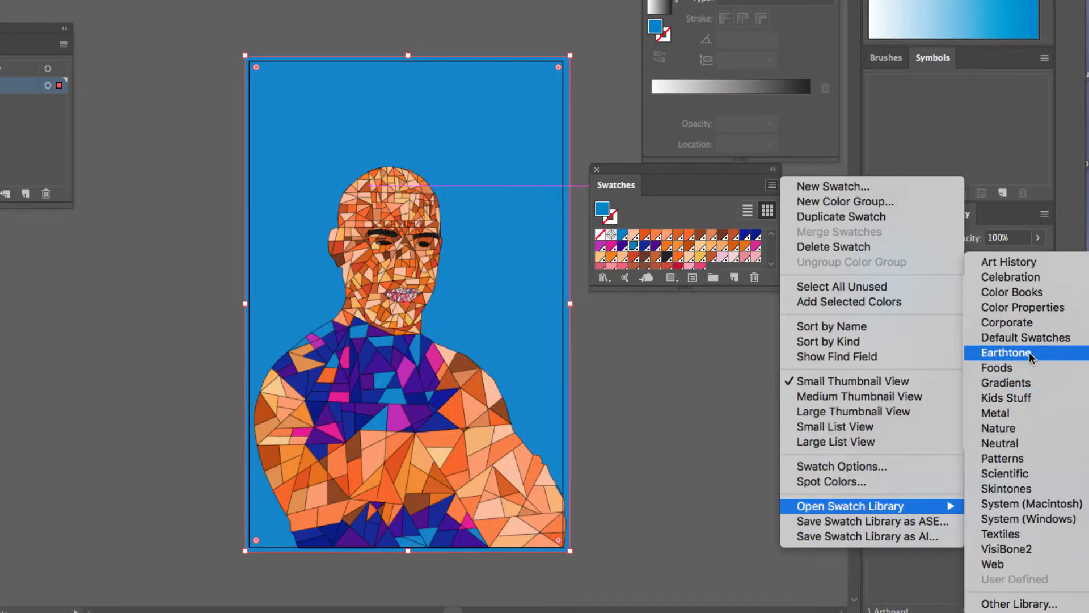
{"action": "mouse_move", "coordinate": [1027, 386]}
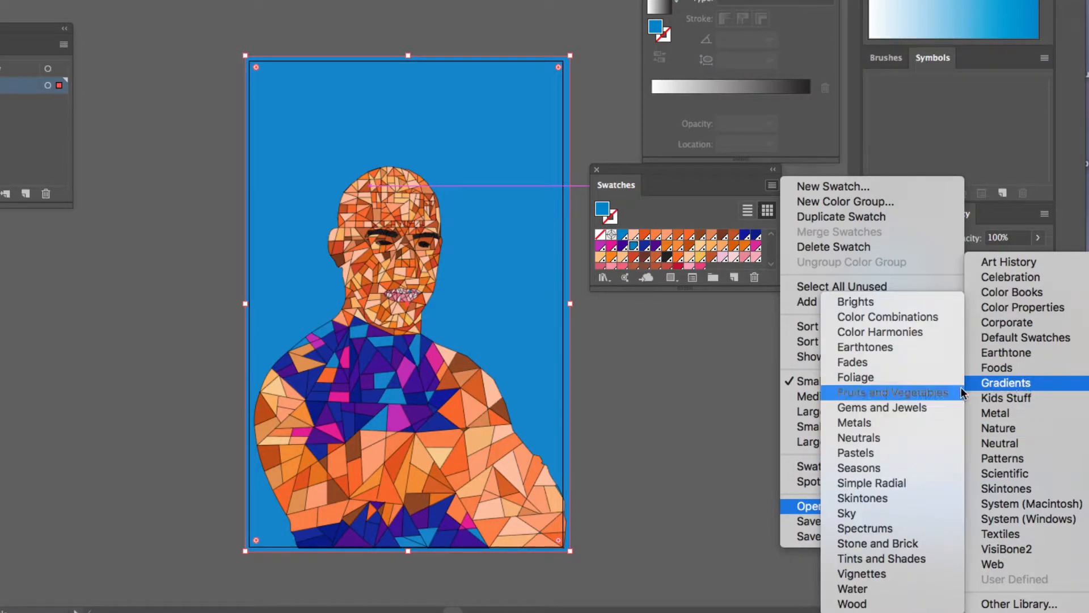
{"action": "left_click", "coordinate": [887, 319]}
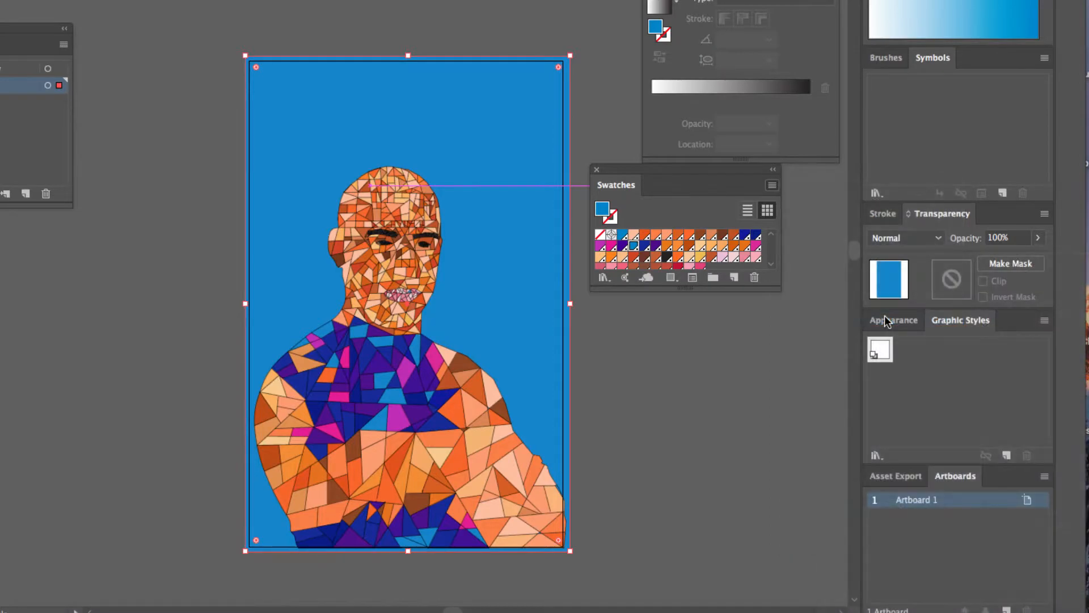
{"action": "left_click_drag", "start_coordinate": [428, 195], "coordinate": [702, 316]}
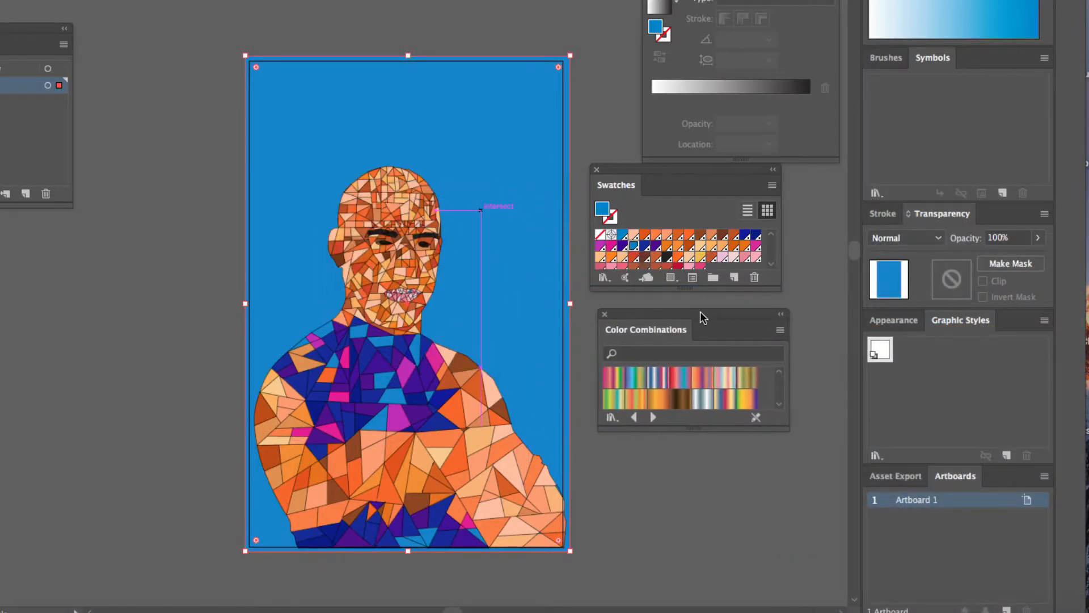
{"action": "left_click", "coordinate": [678, 377]}
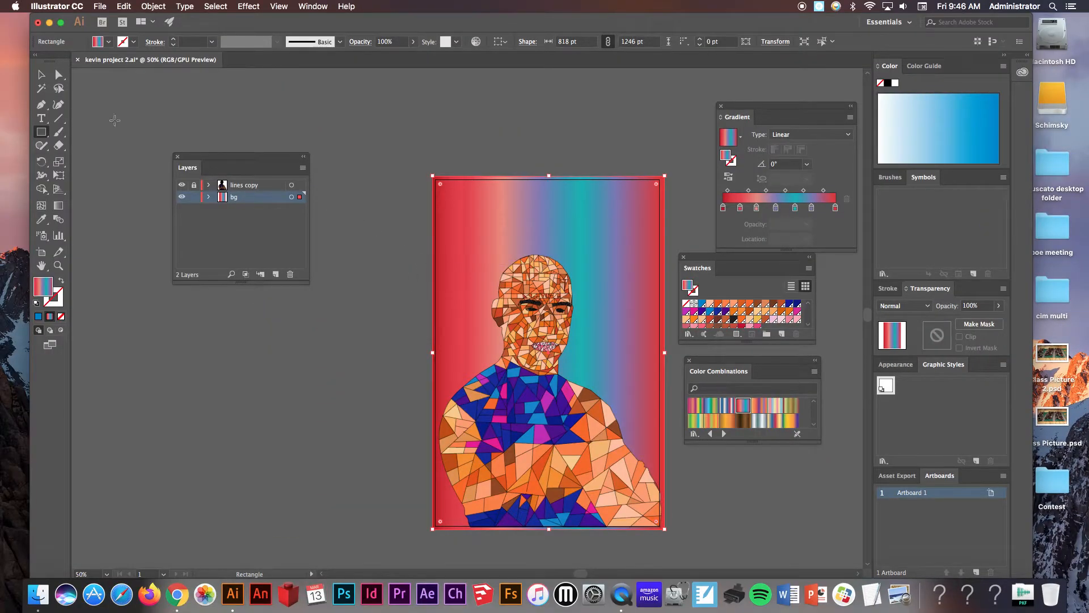
- With the background rectangle selected, collapse the expanded panel dock to icons and dock the floating Gradient panel in it
{"action": "left_click", "coordinate": [41, 74]}
{"action": "left_click", "coordinate": [431, 145]}
{"action": "left_click", "coordinate": [451, 187]}
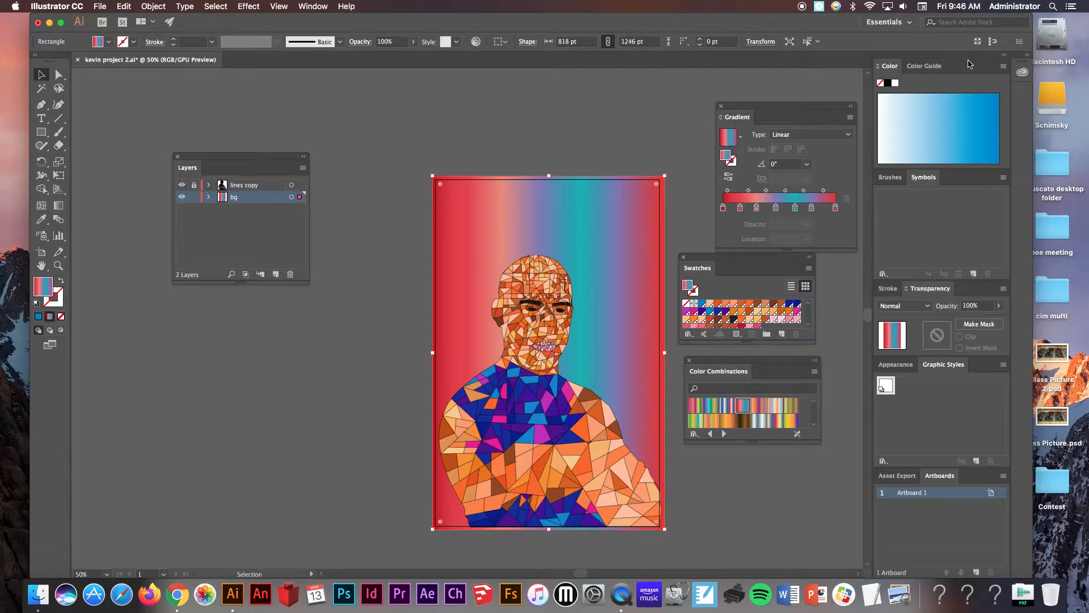
{"action": "left_click", "coordinate": [1005, 55]}
{"action": "left_click_drag", "start_coordinate": [730, 117], "coordinate": [1005, 164]}
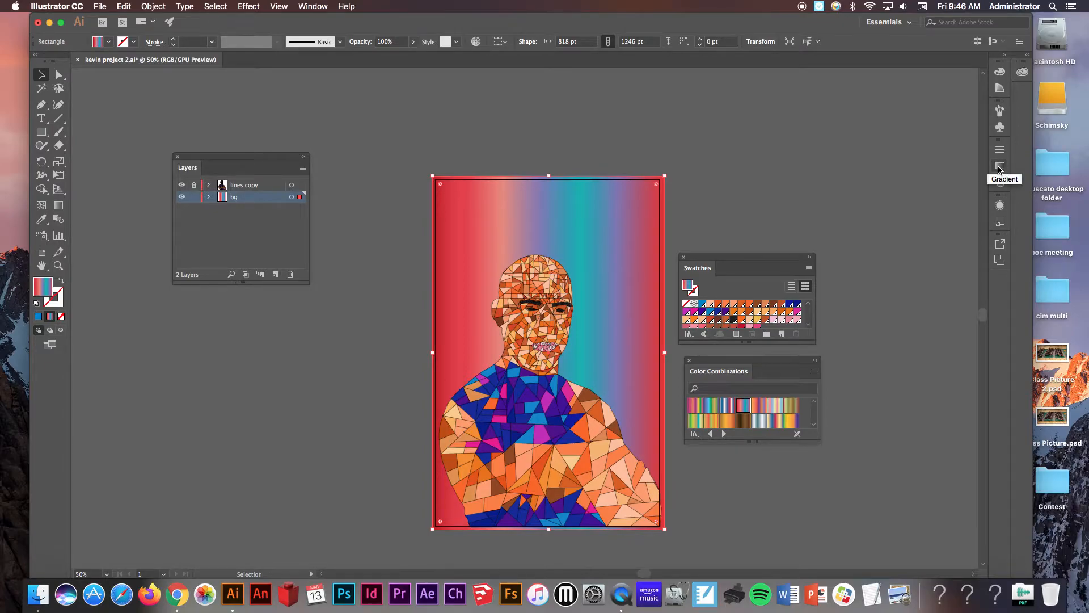
- Activate the Gradient tool on the background rectangle and remove the light orange color stop from its gradient
{"action": "left_click", "coordinate": [59, 206]}
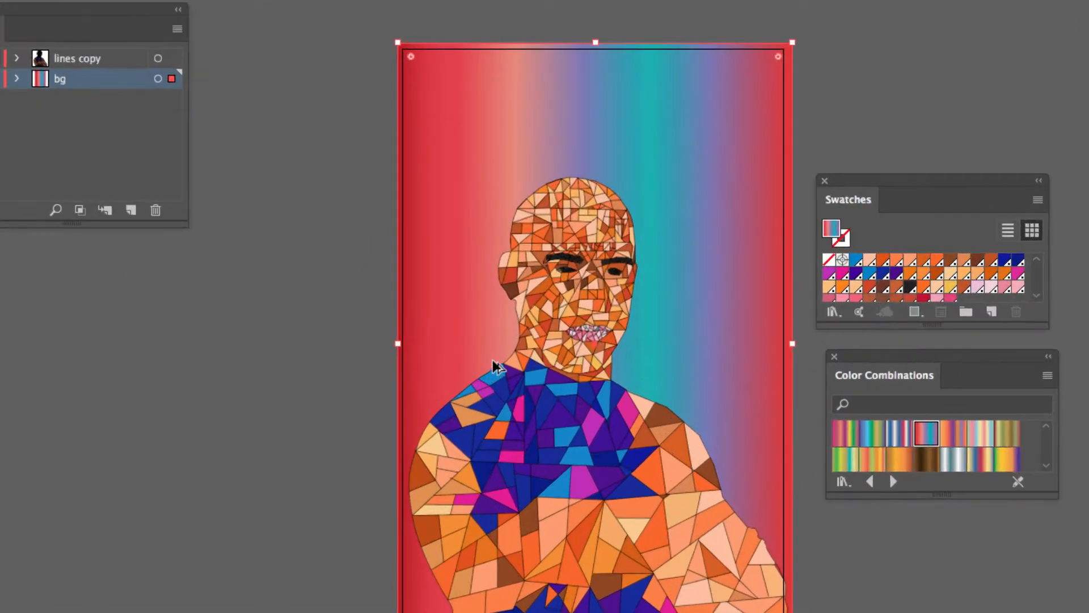
{"action": "mouse_move", "coordinate": [460, 359]}
{"action": "left_mouse_down"}
{"action": "mouse_move", "coordinate": [479, 360]}
{"action": "mouse_move", "coordinate": [467, 359]}
{"action": "left_mouse_up"}
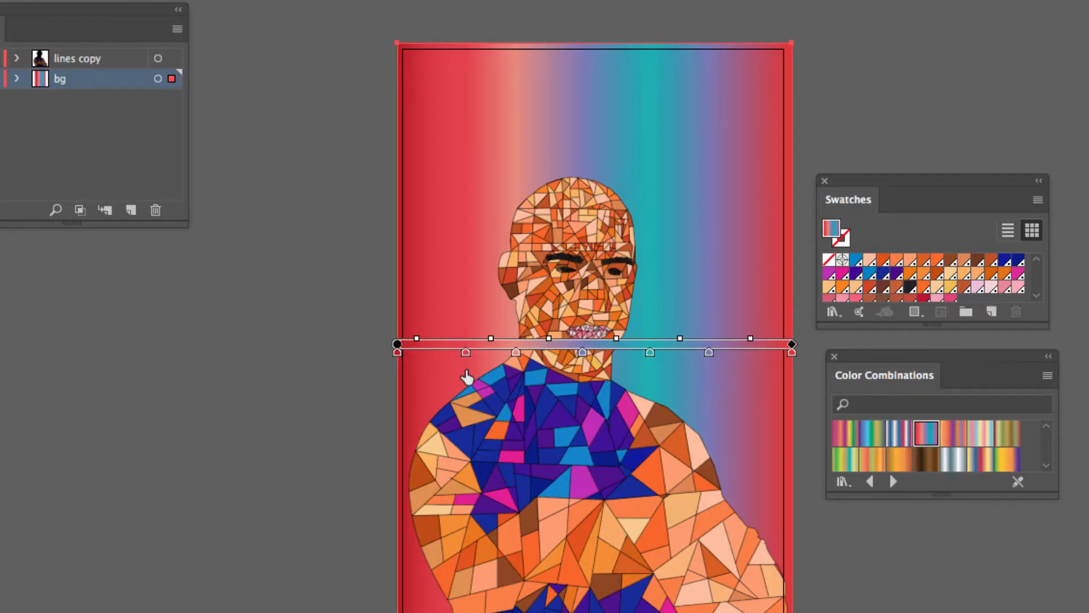
{"action": "left_click_drag", "start_coordinate": [518, 356], "coordinate": [518, 386]}
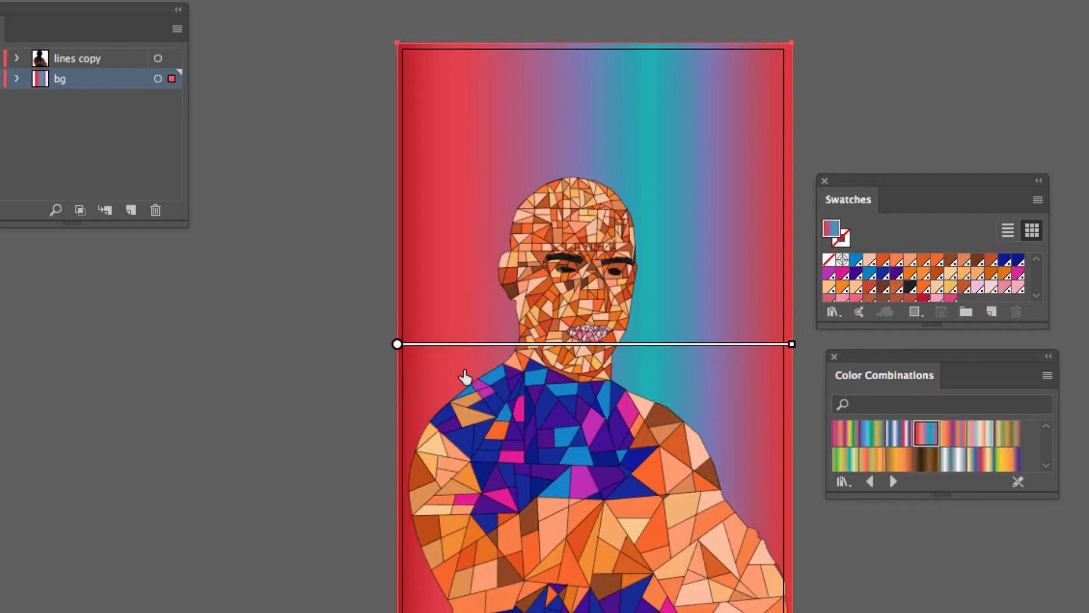
- Redraw the background's linear gradient vertically, shift it slightly upward, and rotate it to a diagonal of about -56°
{"action": "left_click_drag", "start_coordinate": [440, 284], "coordinate": [698, 106]}
{"action": "mouse_move", "coordinate": [501, 91]}
{"action": "left_mouse_down"}
{"action": "mouse_move", "coordinate": [513, 173]}
{"action": "mouse_move", "coordinate": [503, 573]}
{"action": "left_mouse_up"}
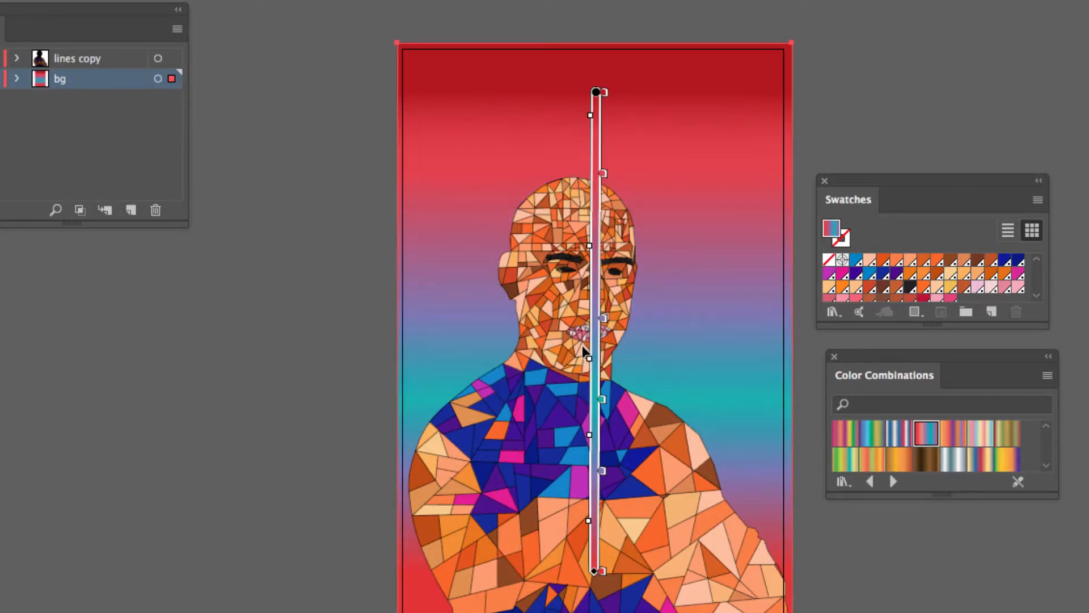
{"action": "mouse_move", "coordinate": [593, 291]}
{"action": "left_mouse_down"}
{"action": "mouse_move", "coordinate": [447, 273]}
{"action": "mouse_move", "coordinate": [631, 267]}
{"action": "mouse_move", "coordinate": [593, 269]}
{"action": "left_mouse_up"}
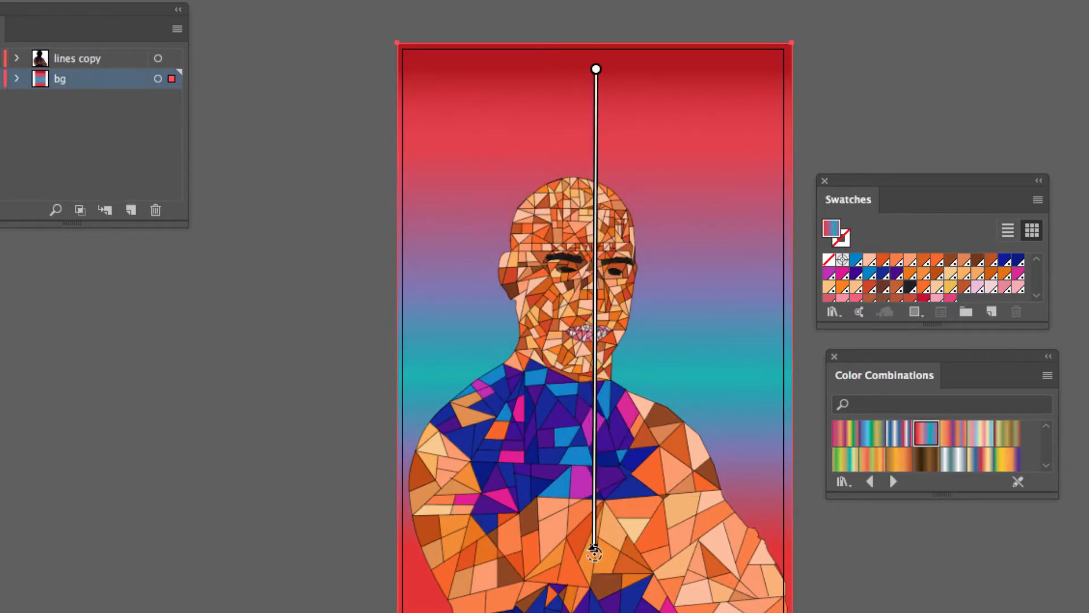
{"action": "mouse_move", "coordinate": [594, 555]}
{"action": "left_mouse_down"}
{"action": "mouse_move", "coordinate": [569, 548]}
{"action": "mouse_move", "coordinate": [308, 312]}
{"action": "mouse_move", "coordinate": [317, 333]}
{"action": "mouse_move", "coordinate": [694, 462]}
{"action": "mouse_move", "coordinate": [815, 384]}
{"action": "left_mouse_up"}
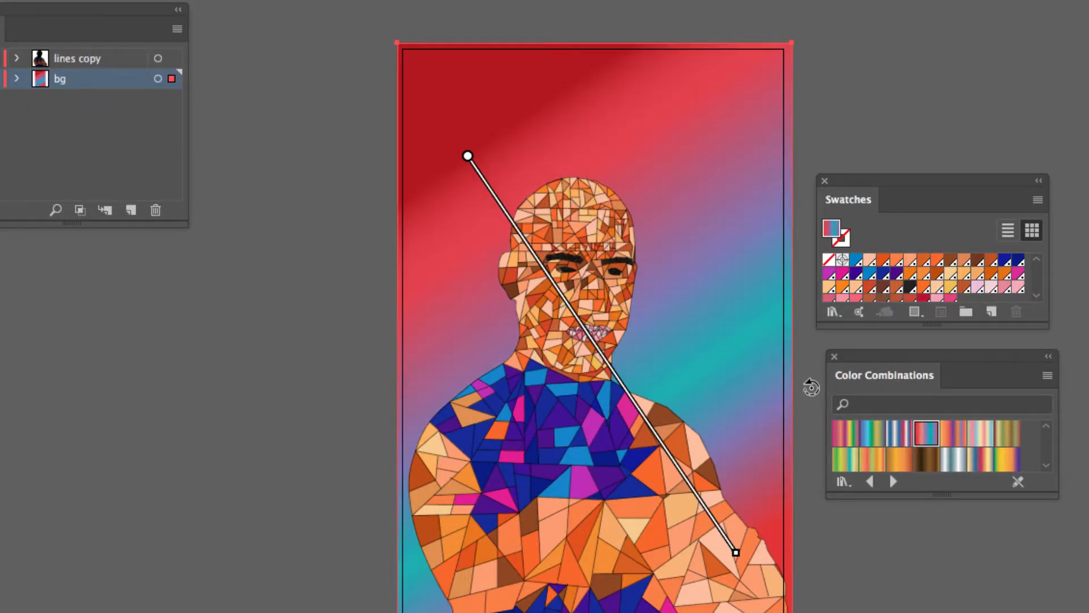
- Recolor the gradient's middle stop at 47% to yellow using the color spectrum, after trying a deep purple
{"action": "double_click", "coordinate": [588, 350]}
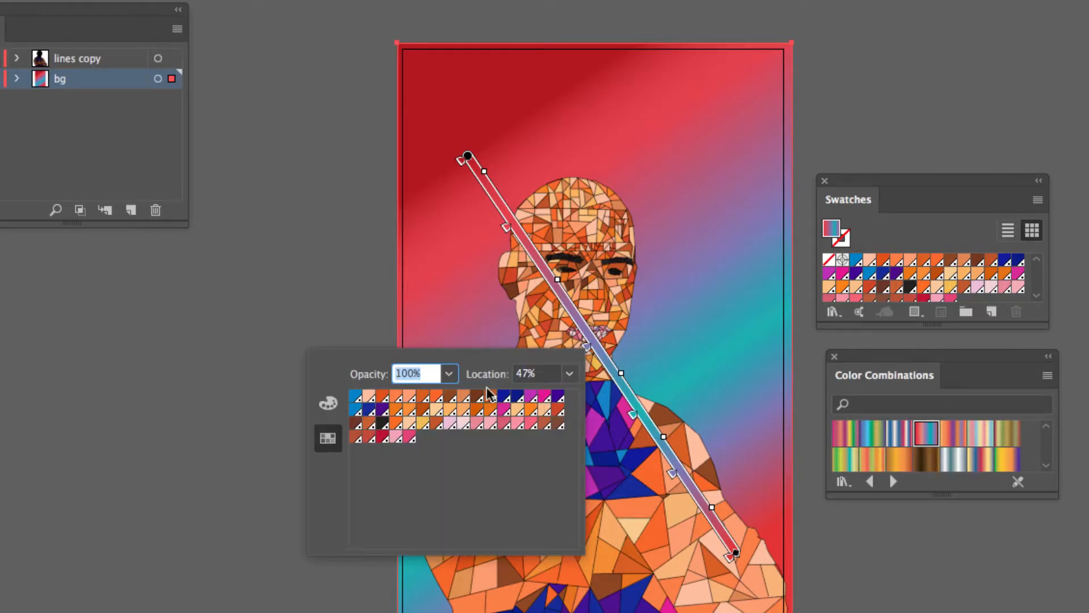
{"action": "left_click", "coordinate": [329, 404]}
{"action": "left_click", "coordinate": [486, 525]}
{"action": "left_click", "coordinate": [519, 530]}
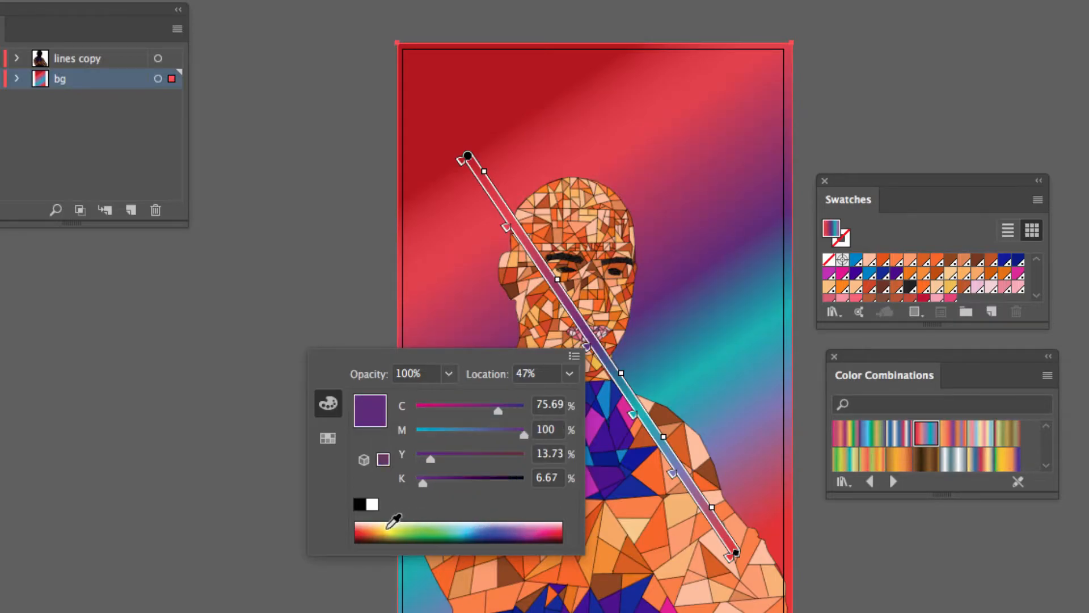
{"action": "left_click", "coordinate": [390, 526]}
{"action": "left_click", "coordinate": [592, 345]}
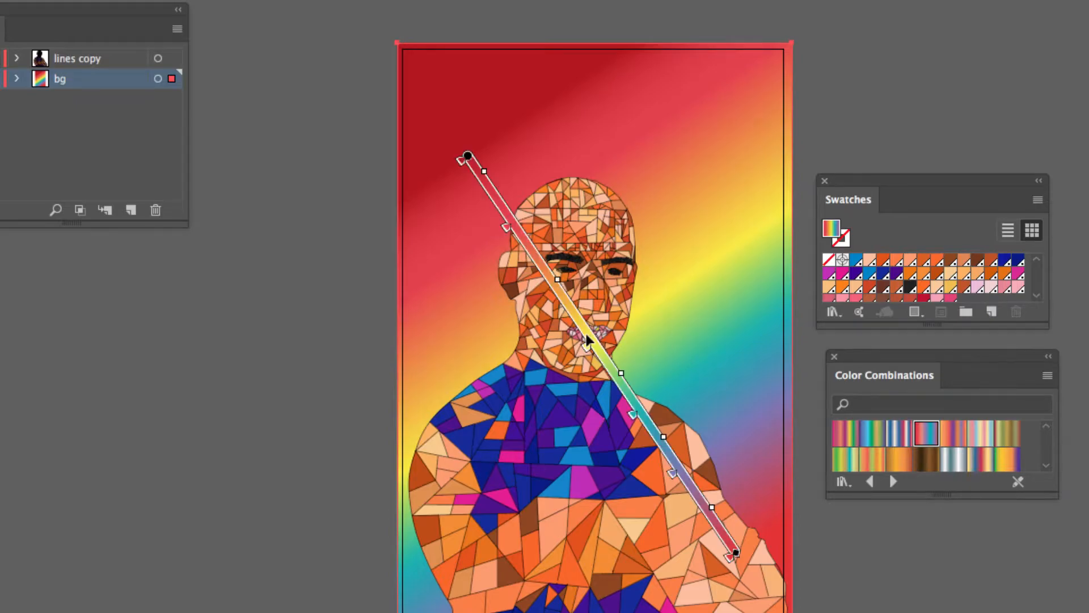
{"action": "key", "text": "v"}
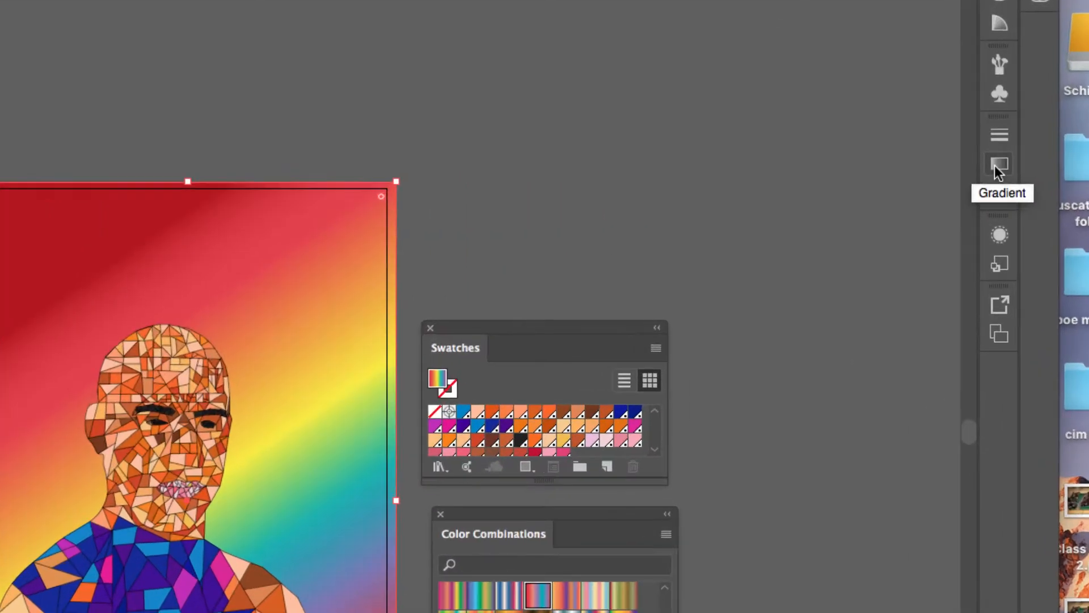
- Float the Gradient panel beside the artwork and change the background gradient's type to Radial
{"action": "left_click", "coordinate": [1000, 165]}
{"action": "mouse_move", "coordinate": [819, 126]}
{"action": "left_mouse_down"}
{"action": "mouse_move", "coordinate": [613, 90]}
{"action": "mouse_move", "coordinate": [467, 42]}
{"action": "mouse_move", "coordinate": [478, 49]}
{"action": "left_mouse_up"}
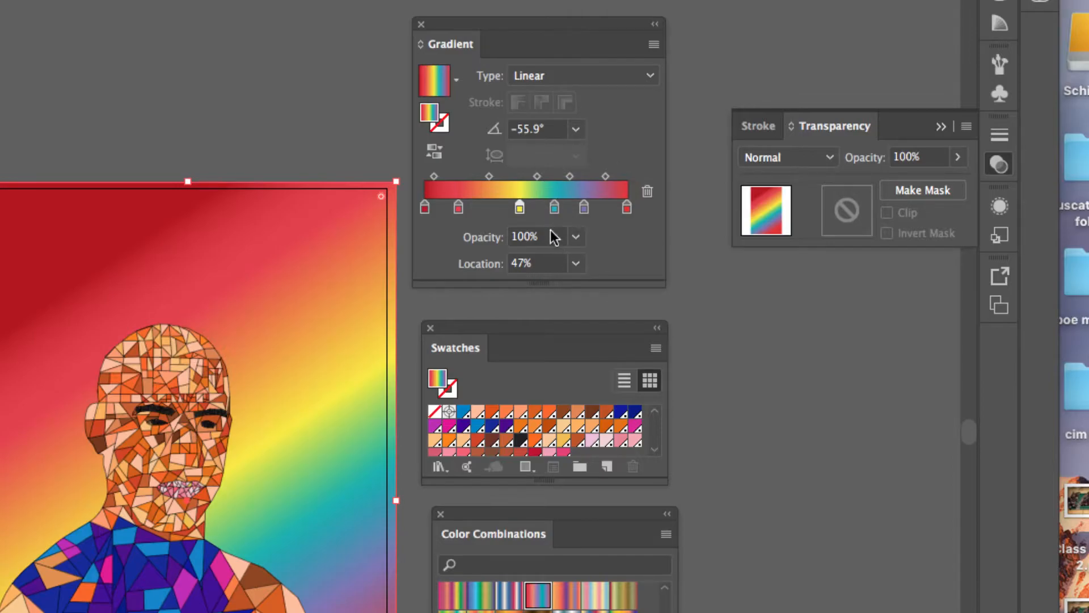
{"action": "left_click", "coordinate": [528, 76]}
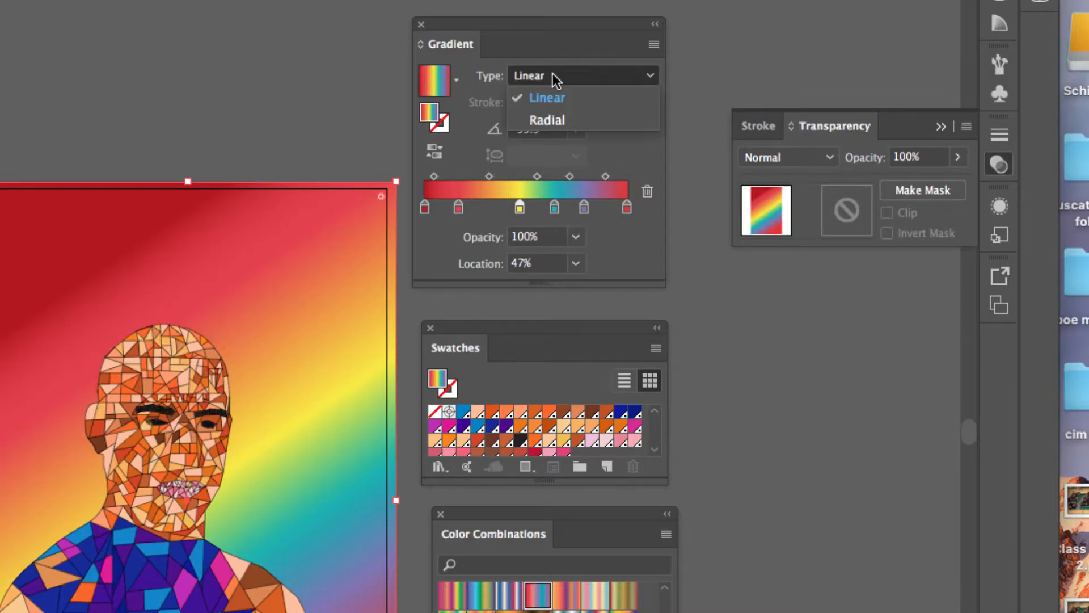
{"action": "left_click", "coordinate": [567, 120]}
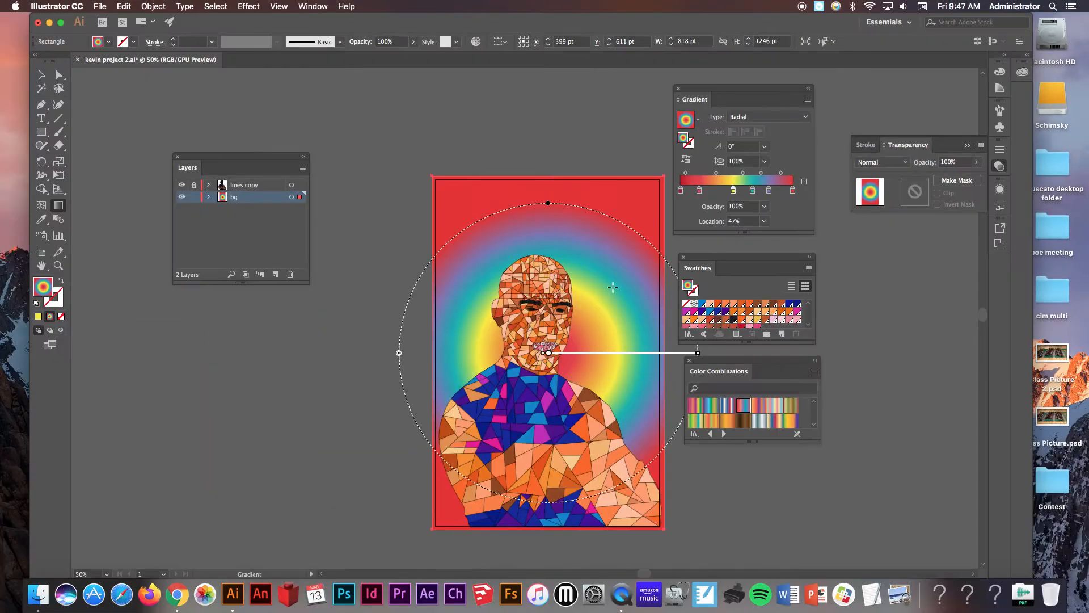
- Redraw the radial gradient from the middle of the man's head toward the artboard's upper right corner, at about 32°
{"action": "mouse_move", "coordinate": [532, 275]}
{"action": "left_mouse_down"}
{"action": "mouse_move", "coordinate": [581, 231]}
{"action": "mouse_move", "coordinate": [630, 209]}
{"action": "left_mouse_up"}
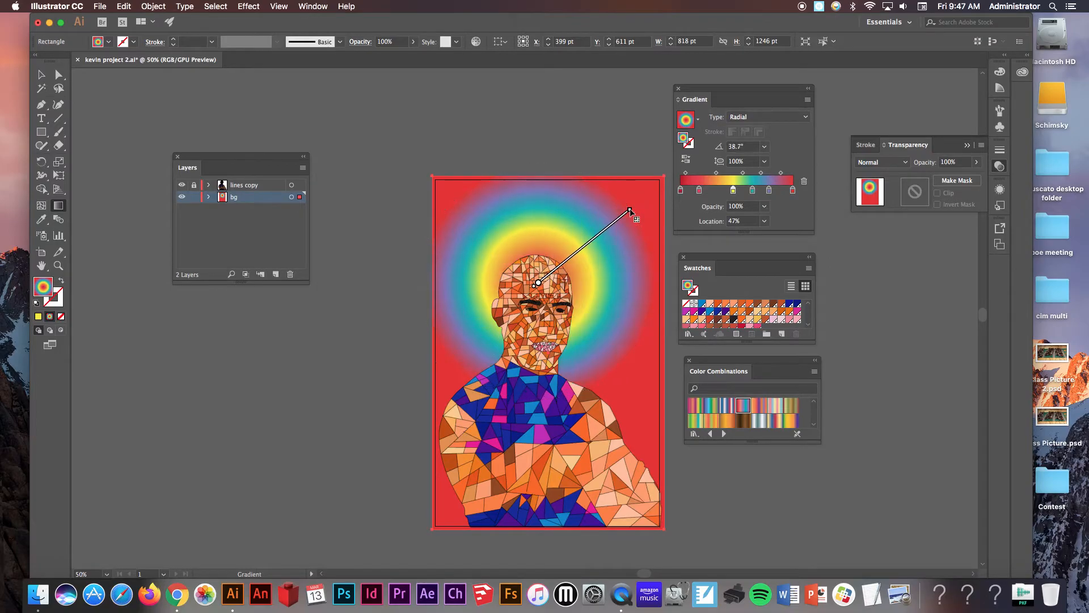
{"action": "left_click_drag", "start_coordinate": [538, 314], "coordinate": [619, 240]}
{"action": "left_click_drag", "start_coordinate": [532, 282], "coordinate": [650, 211]}
{"action": "left_click_drag", "start_coordinate": [542, 296], "coordinate": [672, 213]}
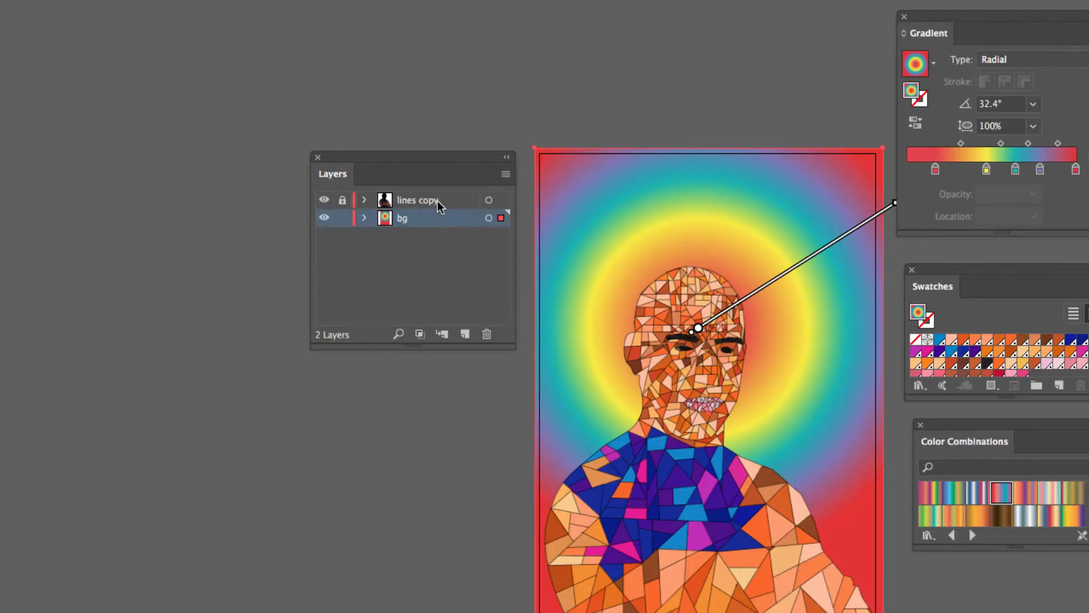
- Unlock the lines copy layer and duplicate it
{"action": "left_click", "coordinate": [430, 203]}
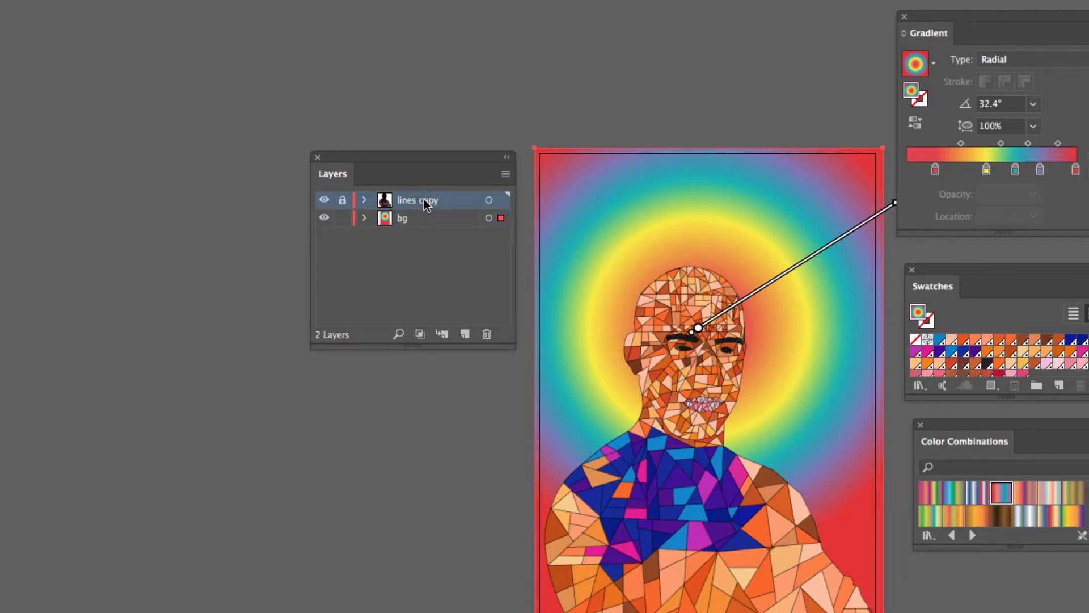
{"action": "left_click", "coordinate": [342, 200]}
{"action": "left_click_drag", "start_coordinate": [436, 200], "coordinate": [465, 335]}
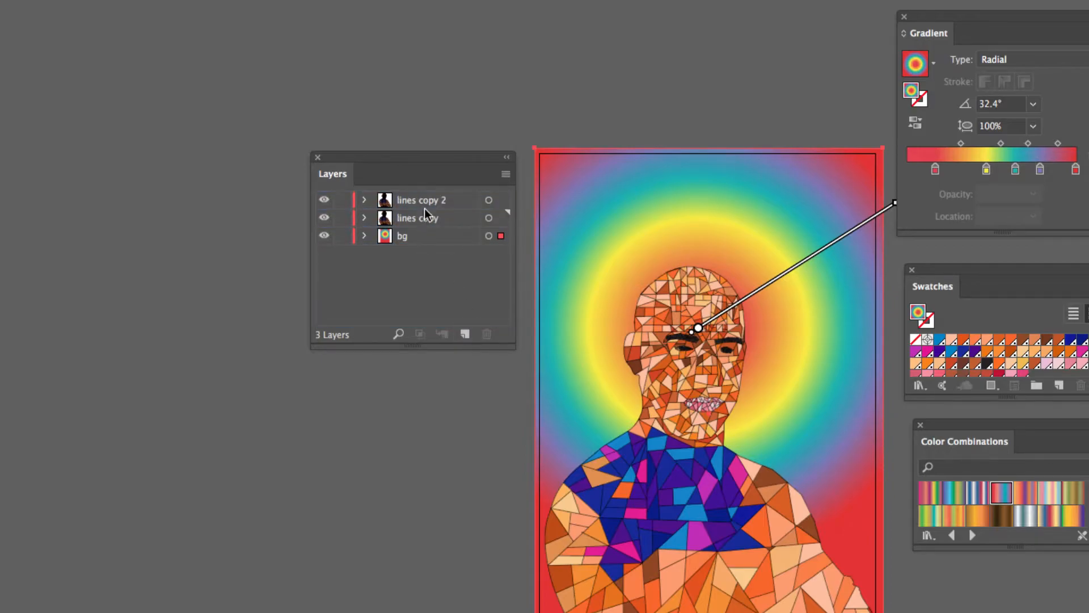
- Rename the lines copy layer as "big head"
{"action": "left_click", "coordinate": [413, 221]}
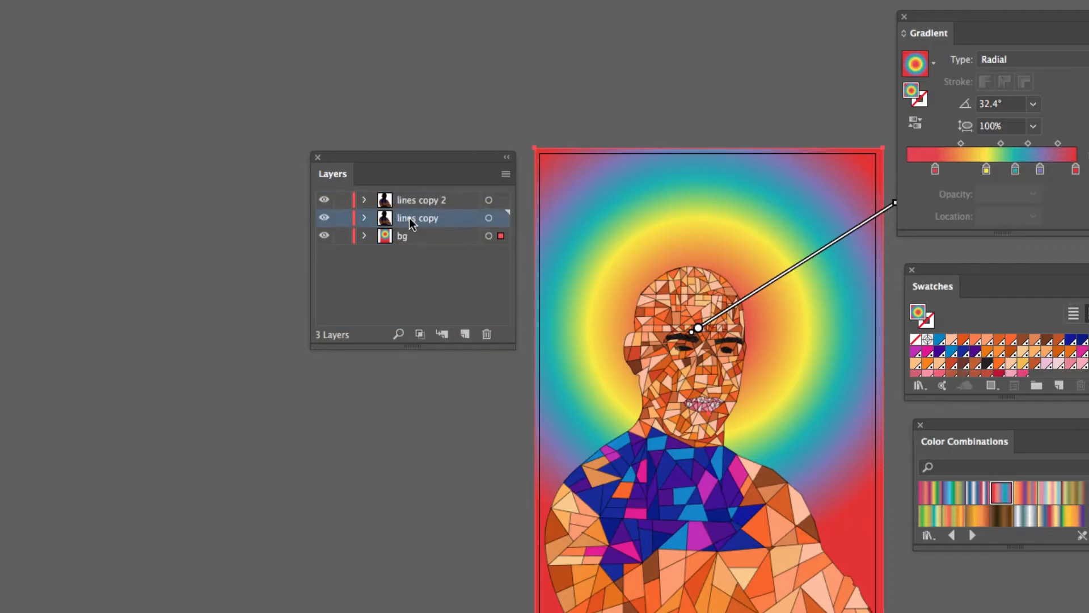
{"action": "double_click", "coordinate": [412, 220]}
{"action": "type", "text": "big"}
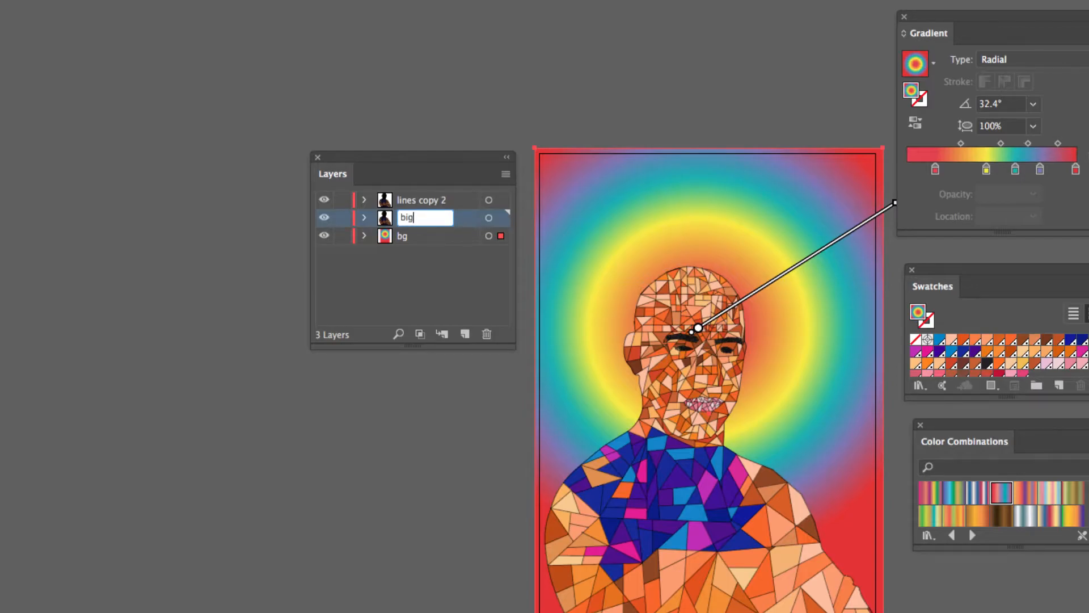
{"action": "type", "text": " head"}
{"action": "key", "text": "Return"}
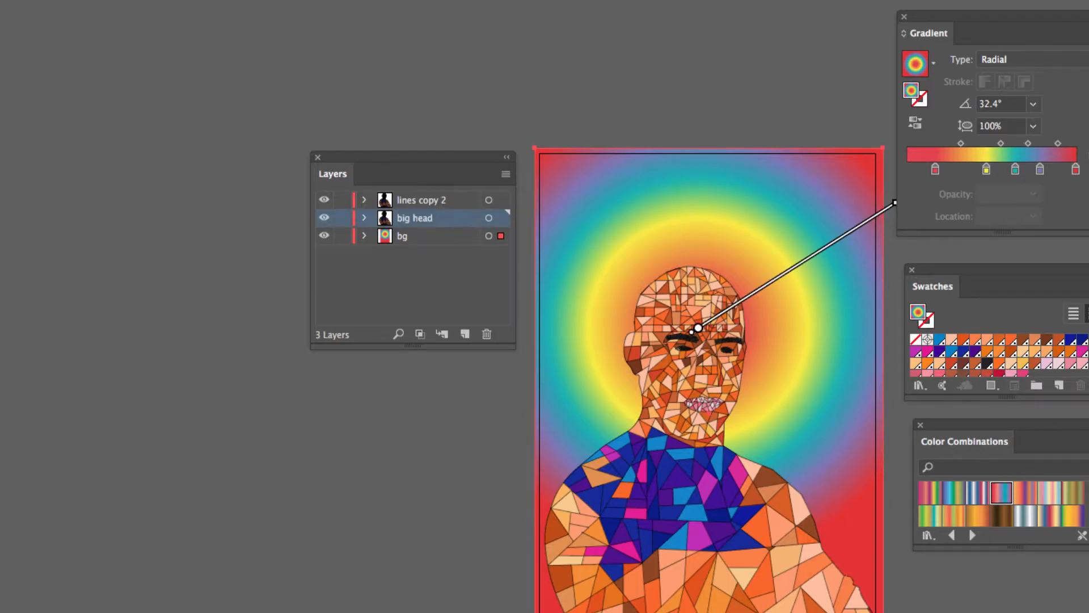
- Lock the lines copy 2 layer, then enlarge the big head portrait to about 1587 × 1940 pt and shift it right behind the small portrait
{"action": "left_click", "coordinate": [343, 200]}
{"action": "left_click", "coordinate": [489, 219]}
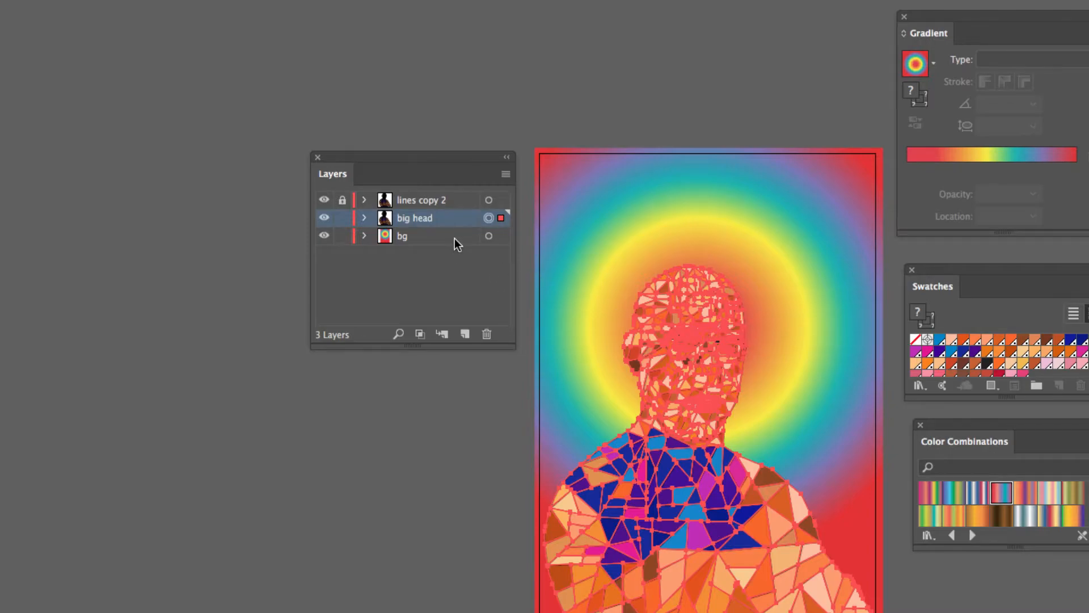
{"action": "key", "text": "v"}
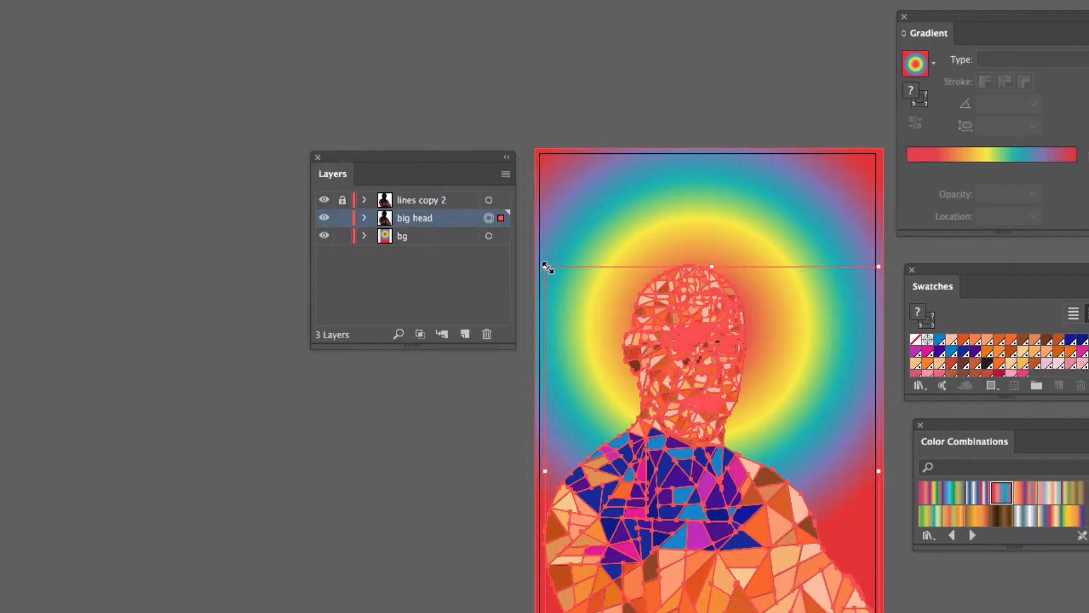
{"action": "left_click_drag", "start_coordinate": [546, 267], "coordinate": [374, 57]}
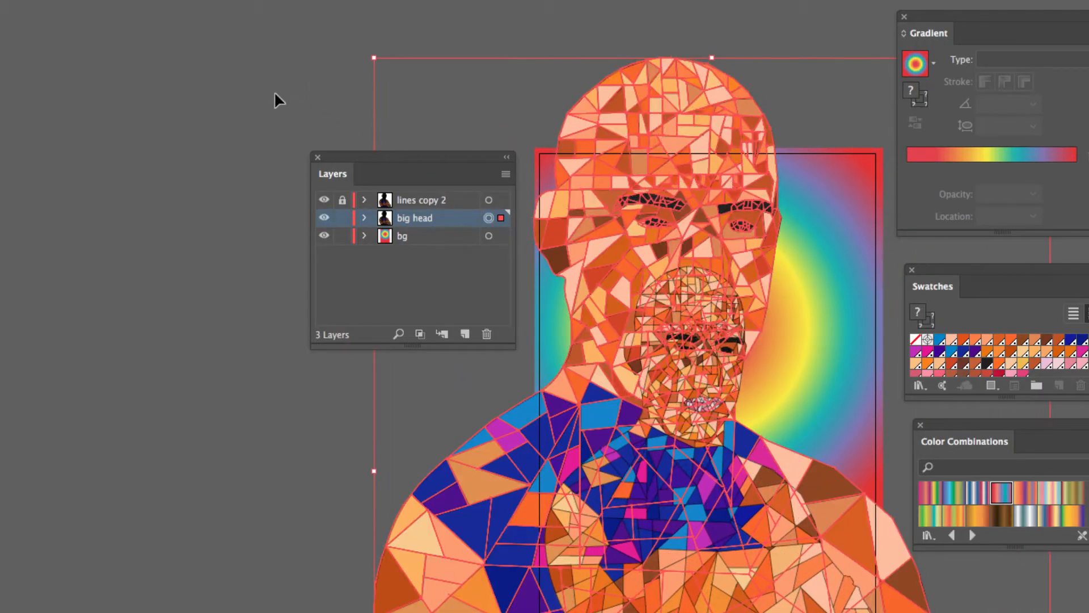
{"action": "left_click_drag", "start_coordinate": [731, 230], "coordinate": [833, 224]}
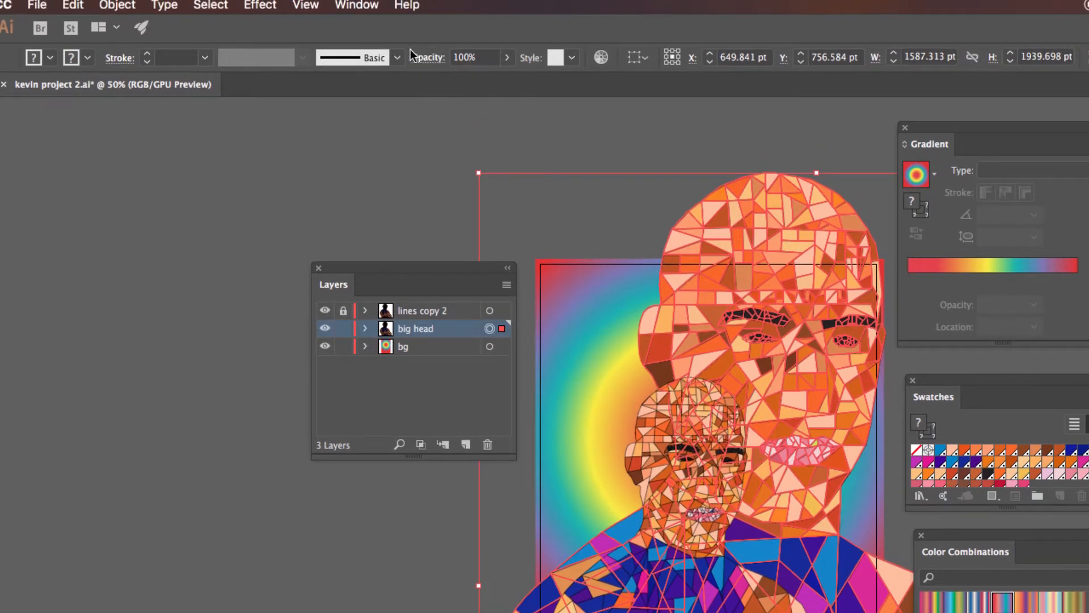
- Set the enlarged portrait's blending mode to Overlay, deselect it and fit the artboard in the window
{"action": "left_click", "coordinate": [438, 56]}
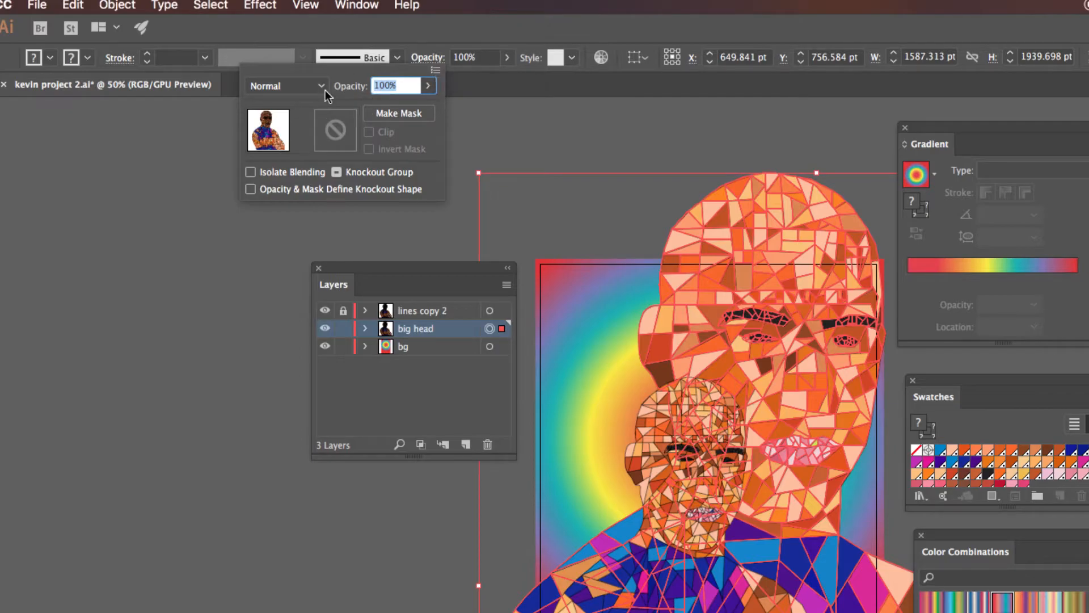
{"action": "left_click", "coordinate": [322, 87]}
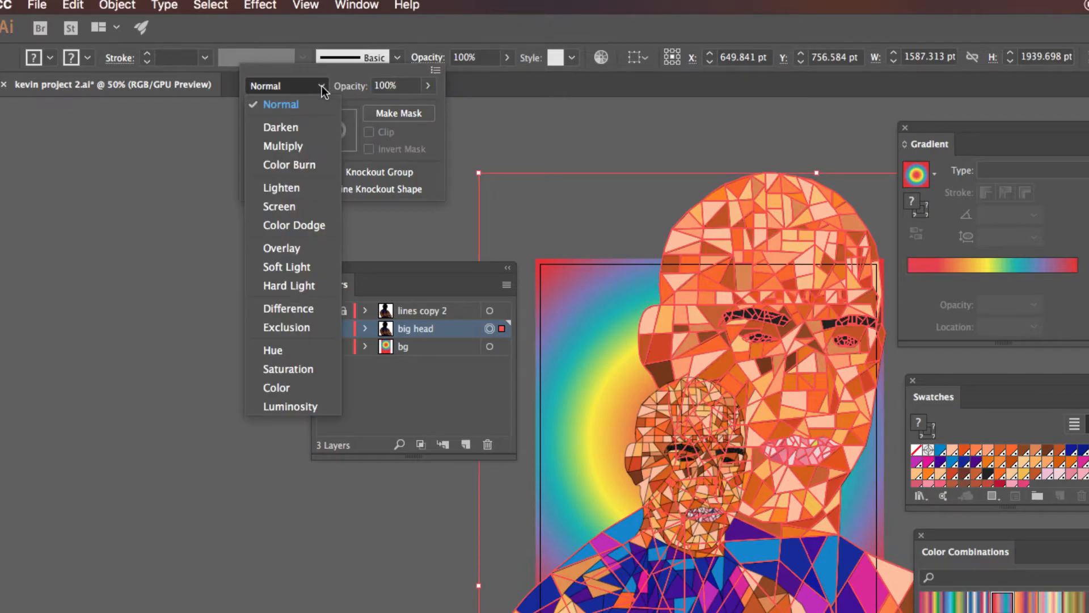
{"action": "left_click", "coordinate": [291, 250]}
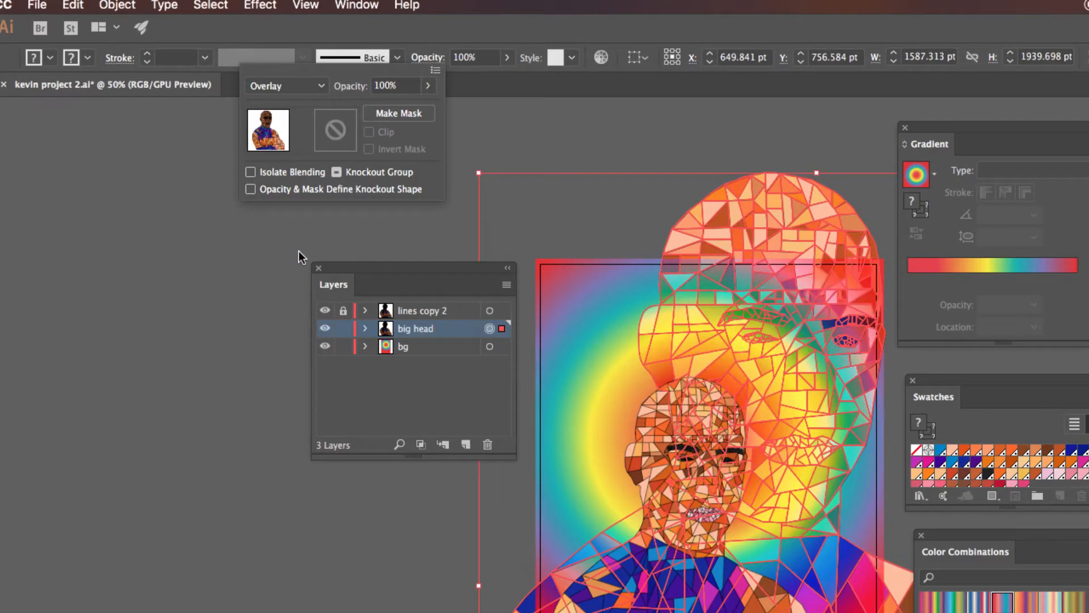
{"action": "left_click", "coordinate": [566, 135]}
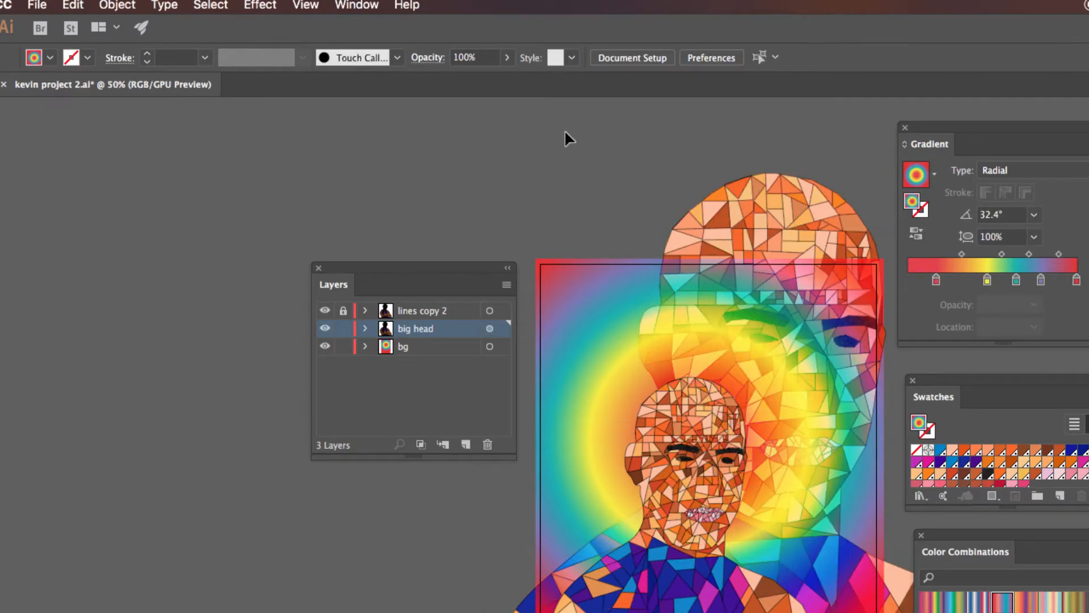
{"action": "key", "text": "super+0"}
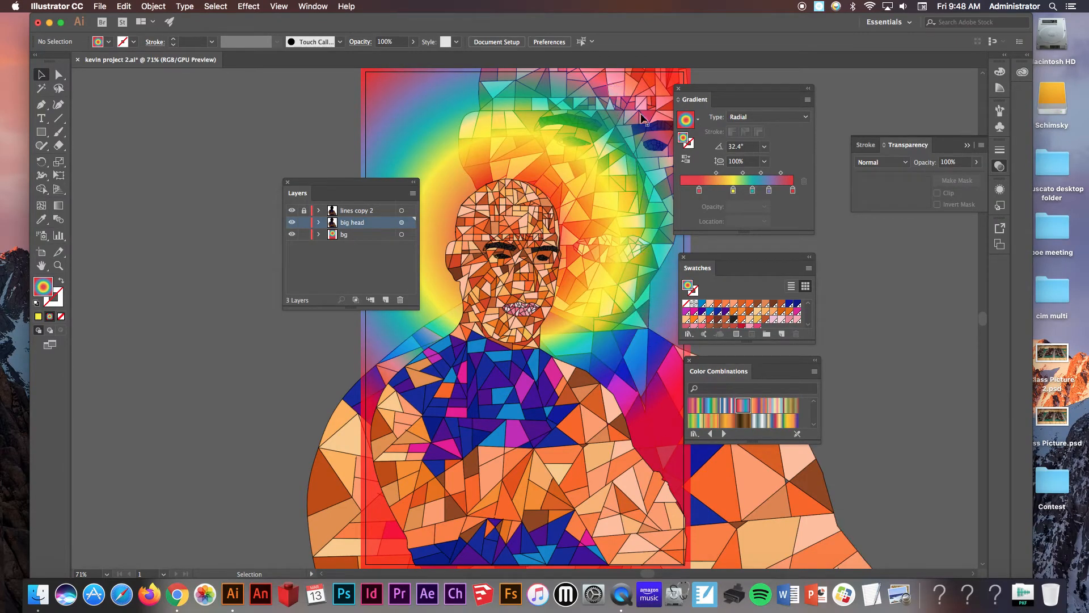
- Lower the big head layer's opacity to 60%, deselect it and move the Layers panel clear of the artboard
{"action": "left_click", "coordinate": [402, 222]}
{"action": "left_click", "coordinate": [414, 42]}
{"action": "left_click_drag", "start_coordinate": [414, 56], "coordinate": [395, 55]}
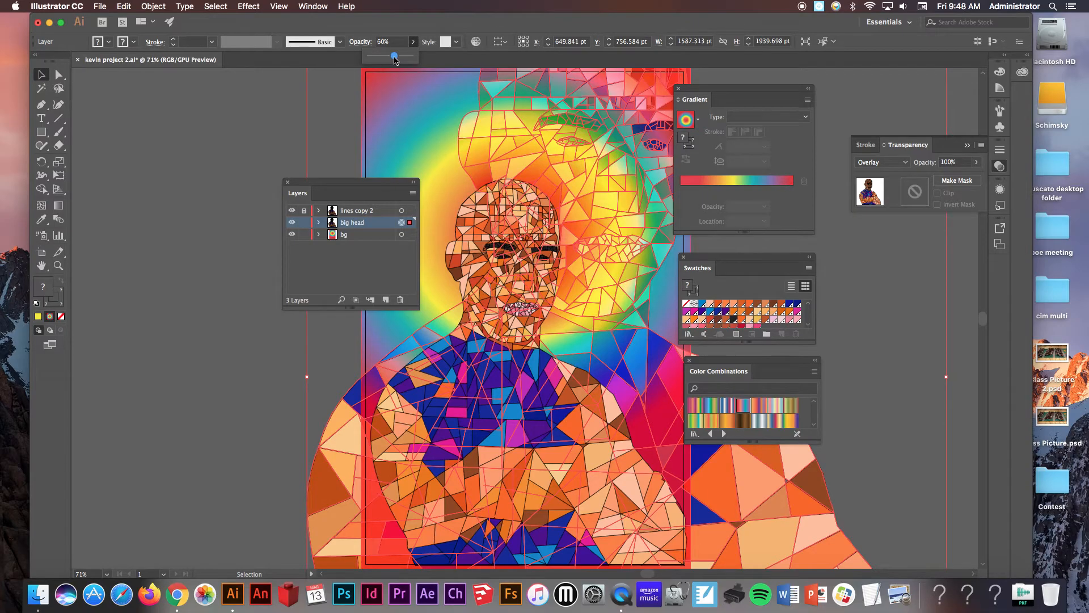
{"action": "left_click", "coordinate": [256, 118]}
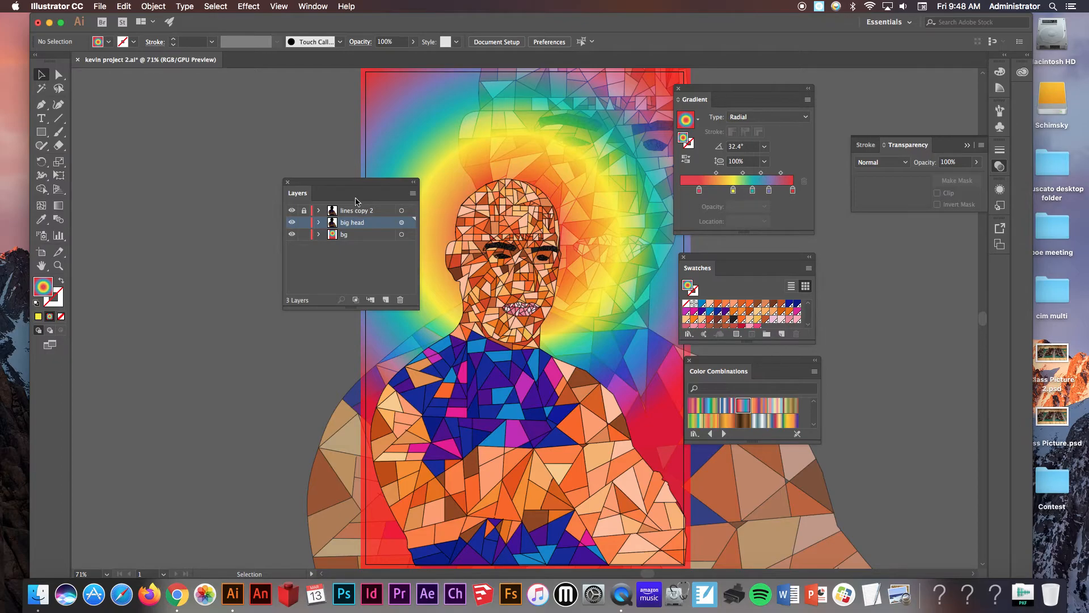
{"action": "left_click_drag", "start_coordinate": [357, 186], "coordinate": [234, 164]}
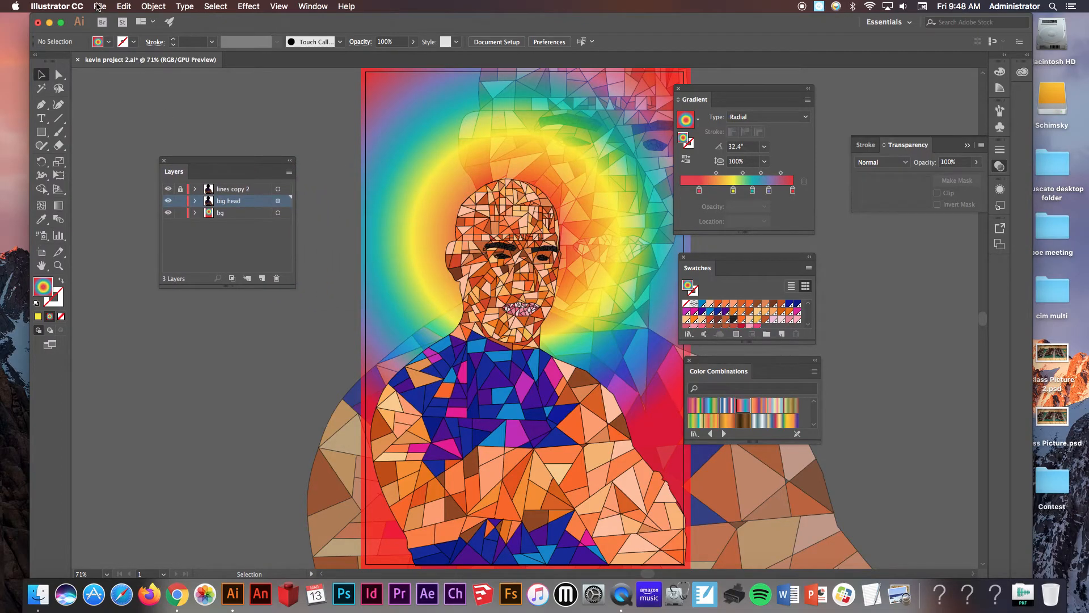
- Export the artwork to the Desktop in JPEG format, using all artboards
{"action": "left_click", "coordinate": [101, 6]}
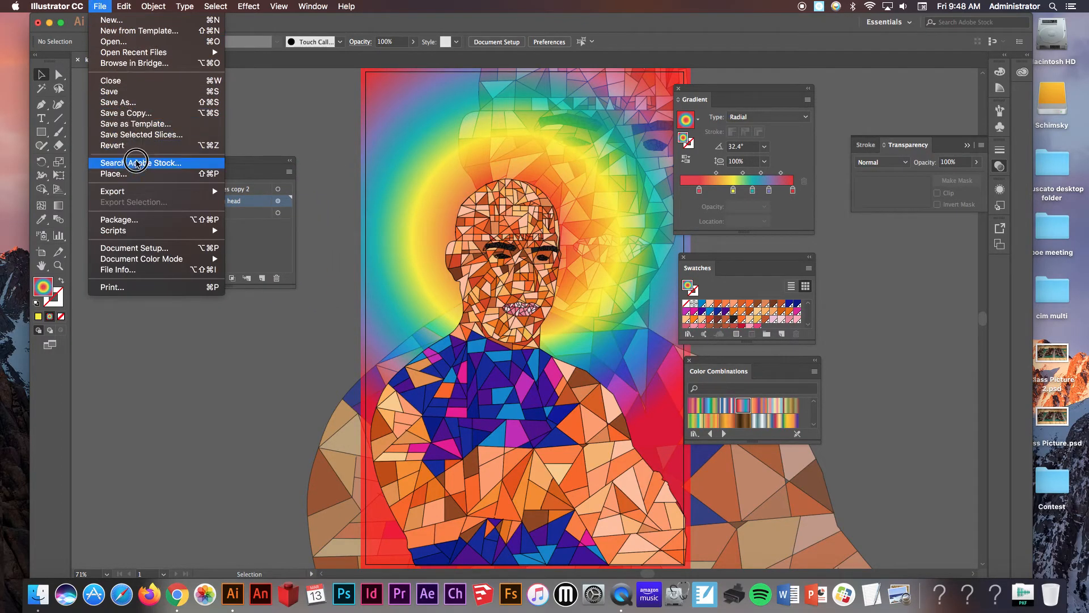
{"action": "mouse_move", "coordinate": [142, 192]}
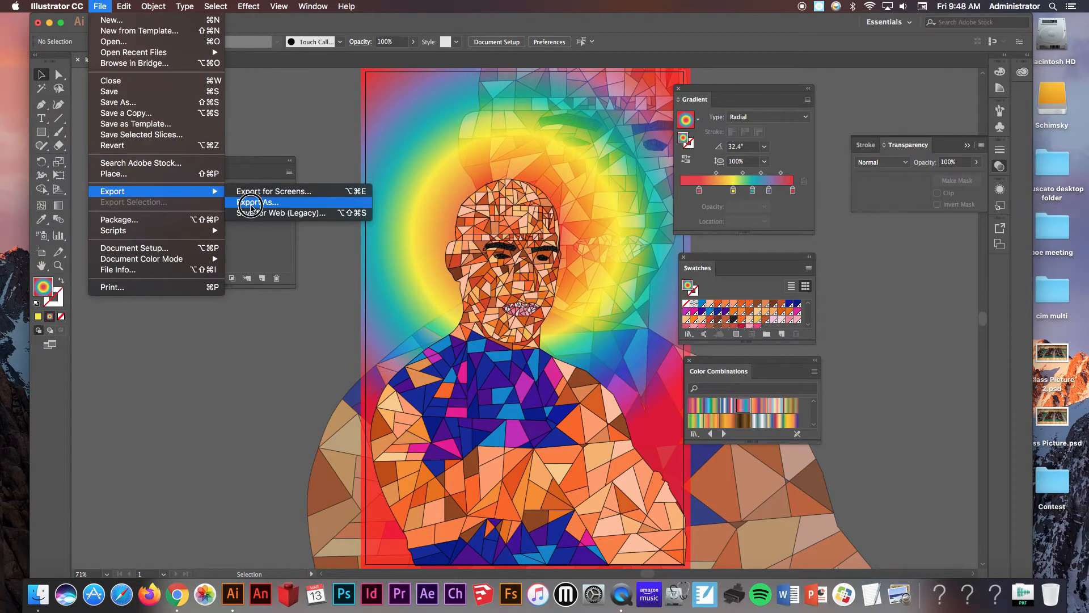
{"action": "left_click", "coordinate": [250, 205]}
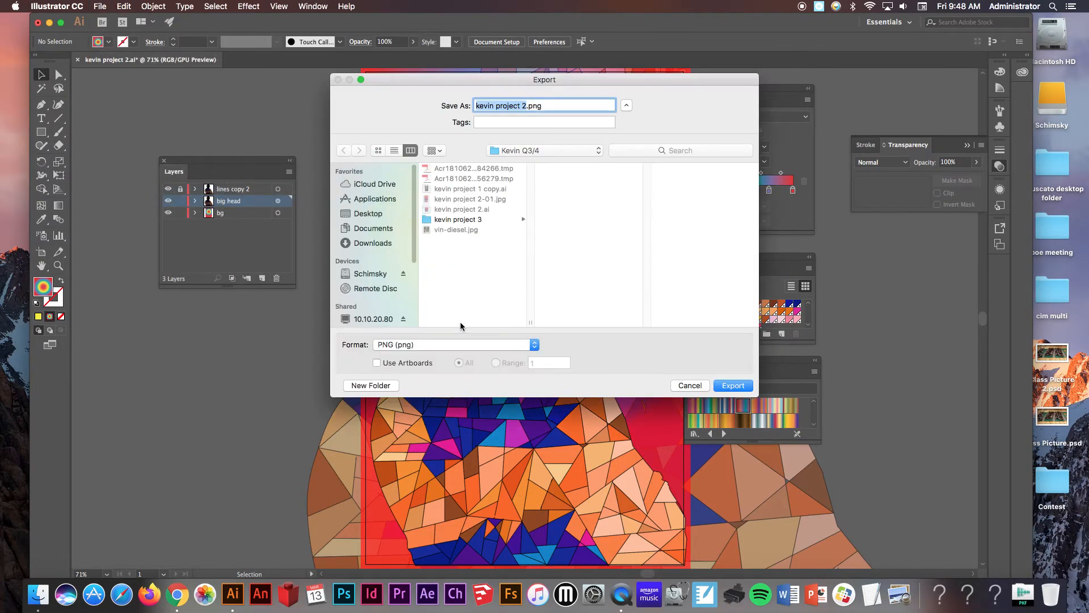
{"action": "left_click", "coordinate": [376, 363]}
{"action": "left_click", "coordinate": [409, 345]}
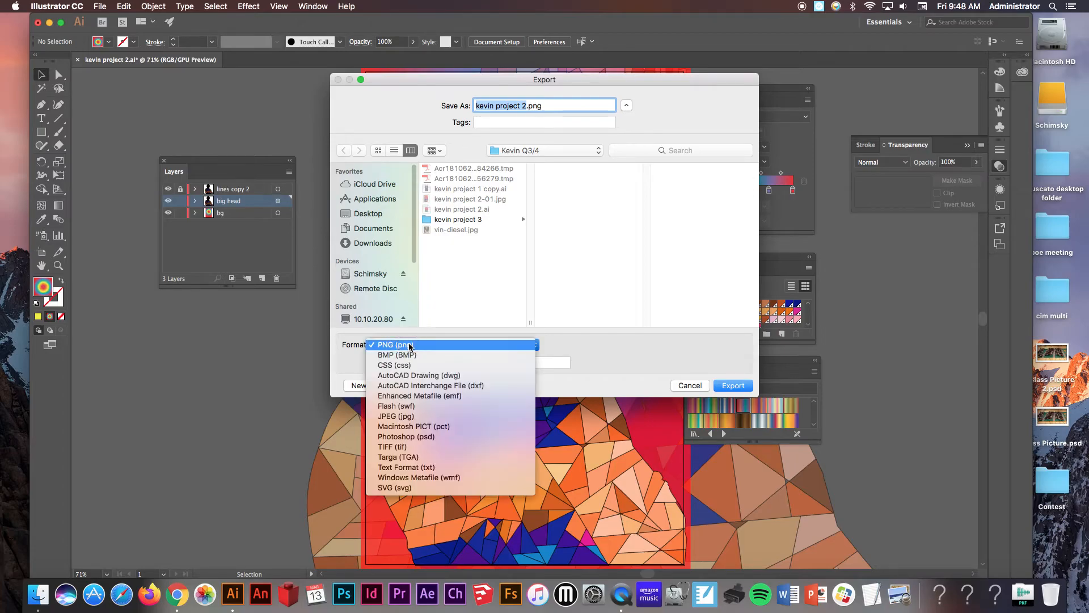
{"action": "left_click", "coordinate": [412, 418]}
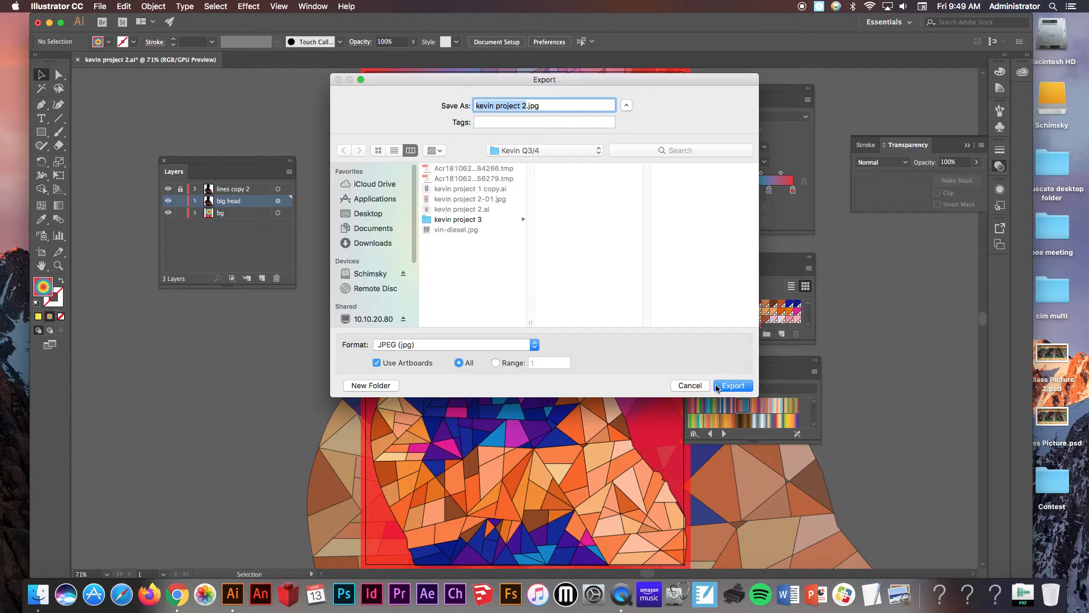
{"action": "left_click", "coordinate": [369, 214]}
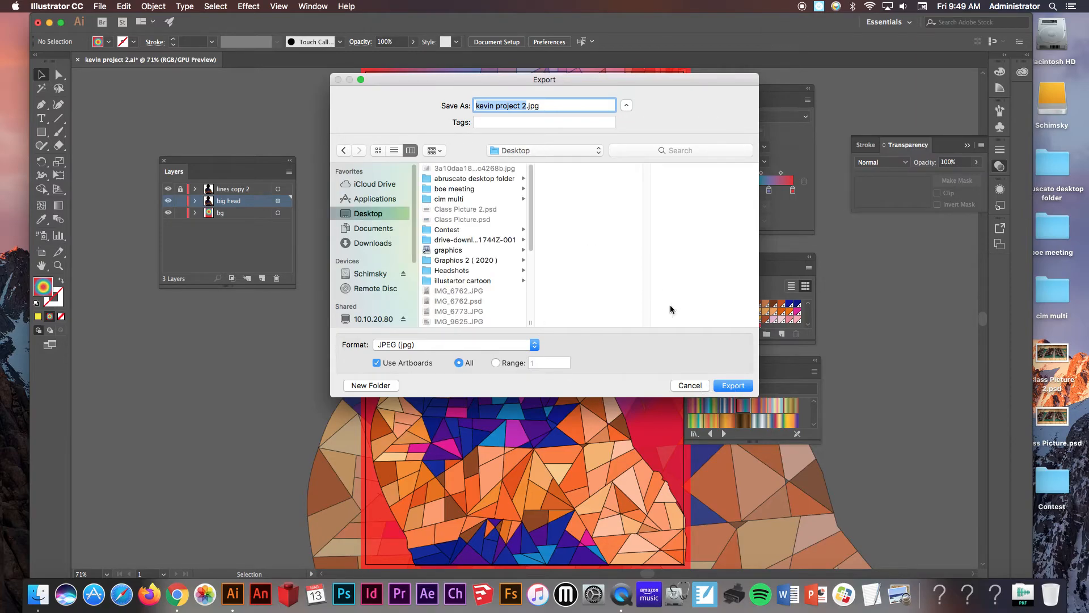
{"action": "left_click", "coordinate": [729, 385]}
- Complete the JPEG export with the RGB color model, maximum quality 10 and High (300 ppi) resolution
{"action": "left_click_drag", "start_coordinate": [149, 71], "coordinate": [500, 160]}
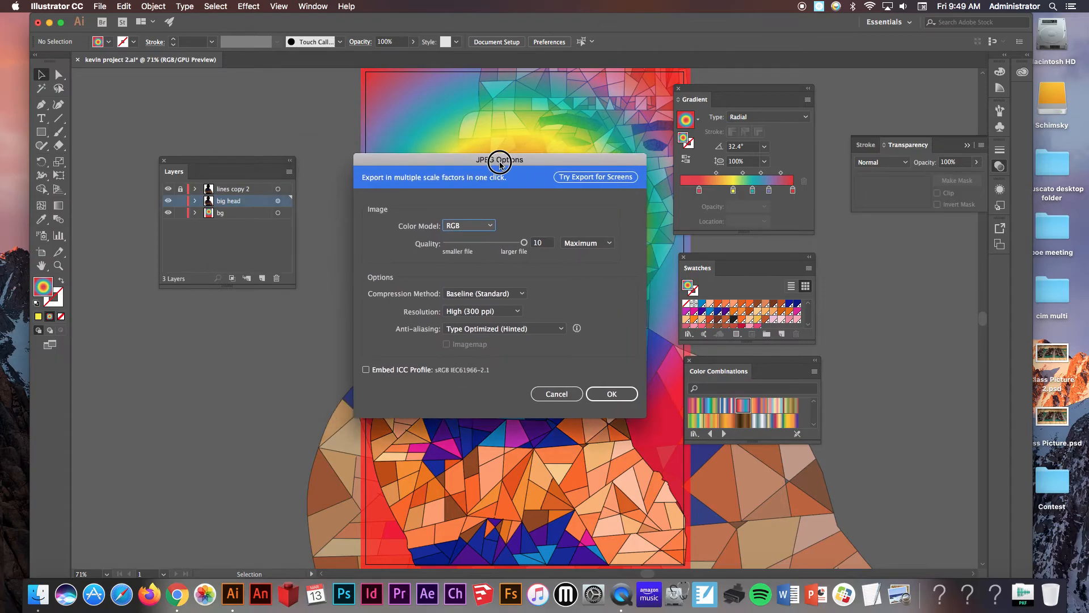
{"action": "left_click", "coordinate": [487, 227]}
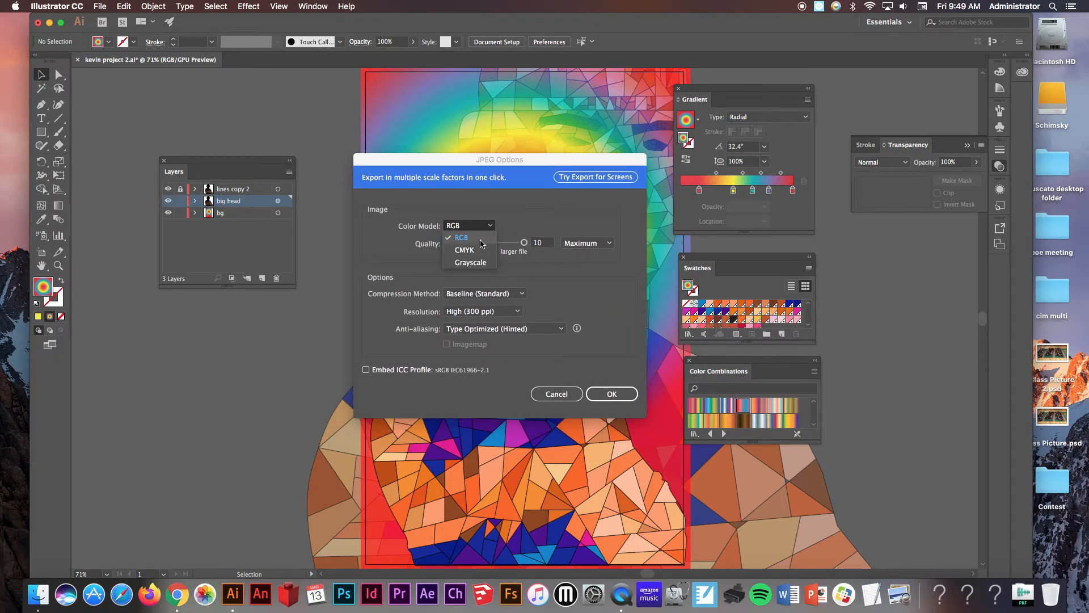
{"action": "left_click", "coordinate": [524, 233]}
{"action": "left_click", "coordinate": [524, 244]}
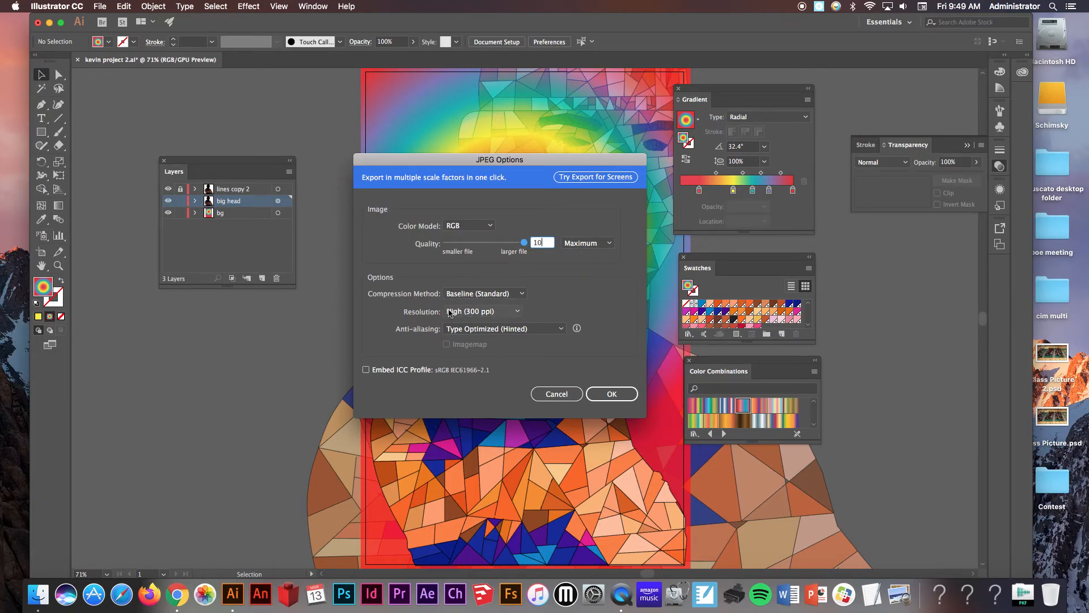
{"action": "left_click", "coordinate": [485, 314]}
{"action": "left_click", "coordinate": [486, 355]}
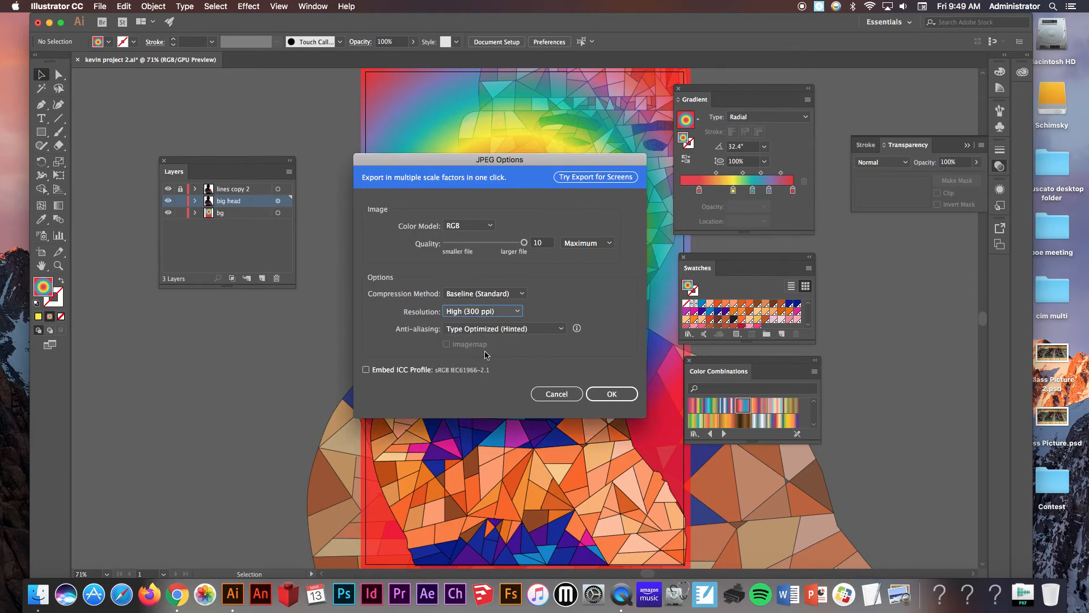
{"action": "left_click", "coordinate": [610, 395]}
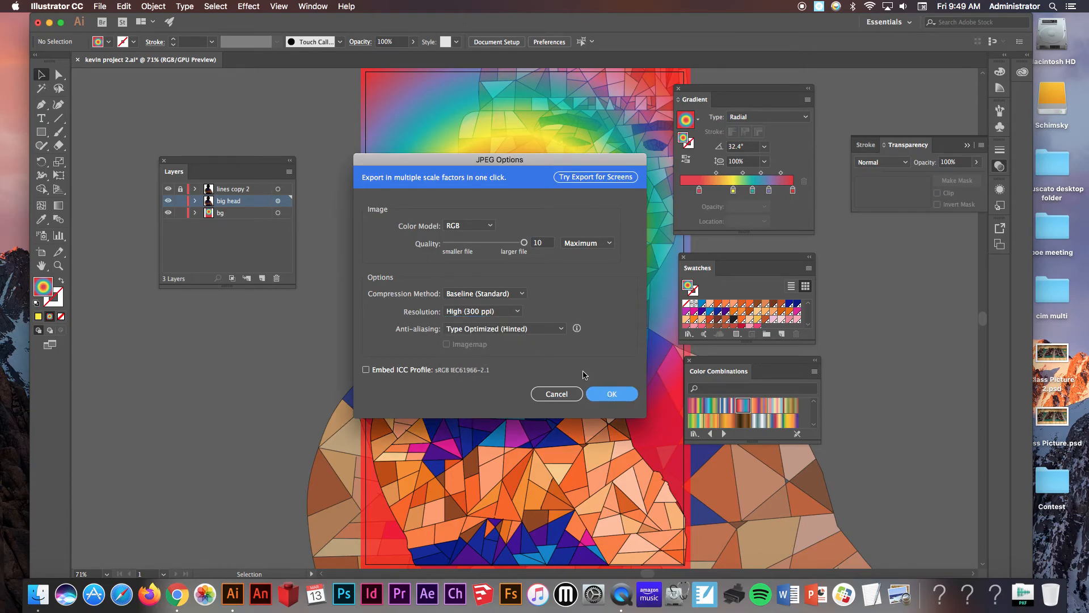
{"action": "left_click", "coordinate": [622, 392]}
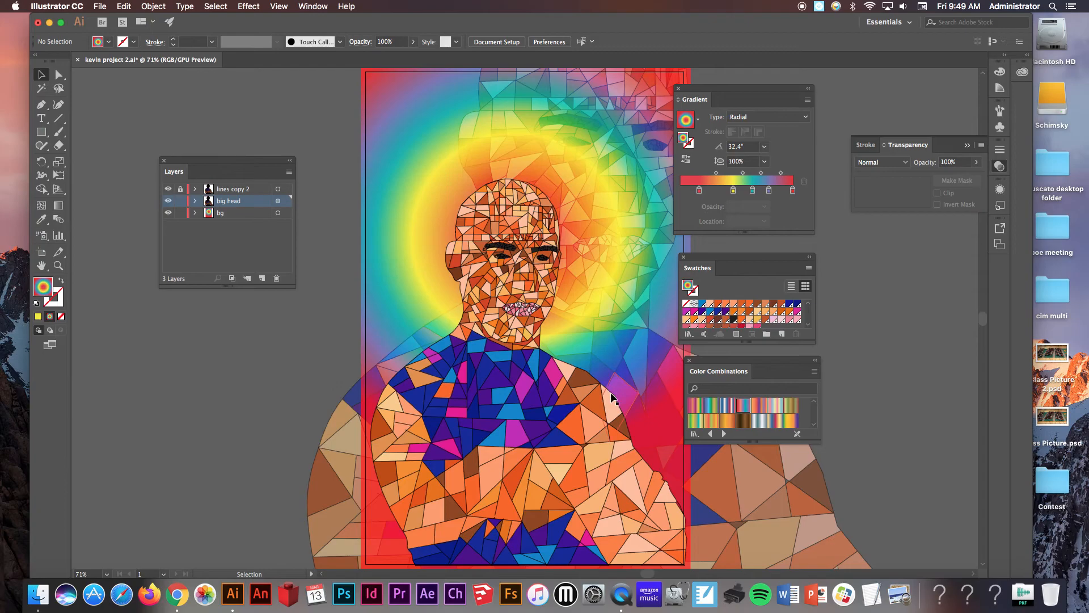
- Keep the document open, move its window aside to uncover the desktop, and preview the exported JPEG there
{"action": "left_click", "coordinate": [76, 60]}
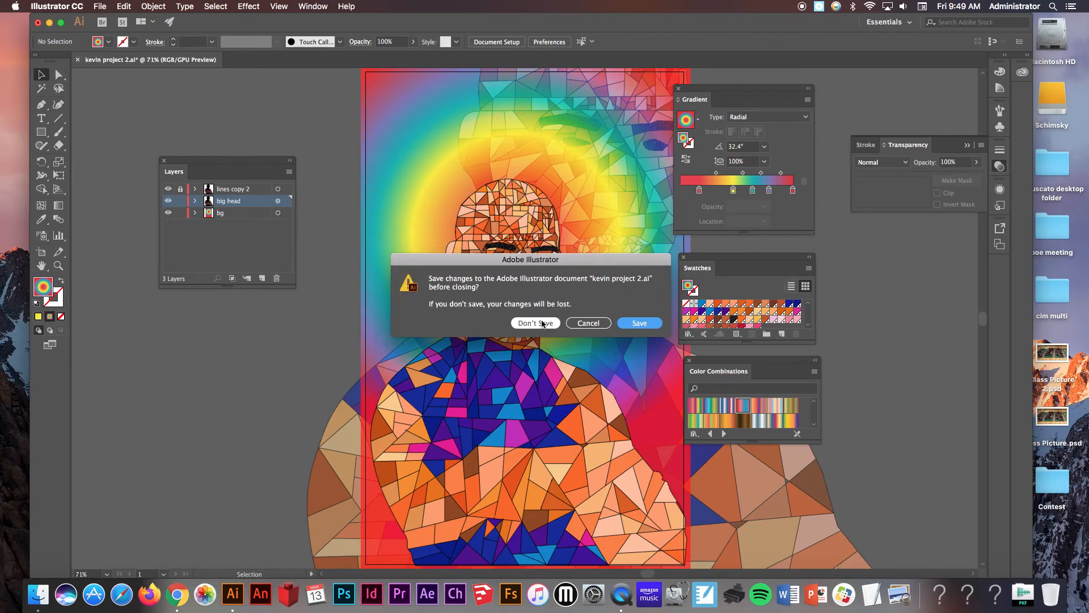
{"action": "left_click", "coordinate": [594, 326]}
{"action": "left_click_drag", "start_coordinate": [725, 24], "coordinate": [415, 319]}
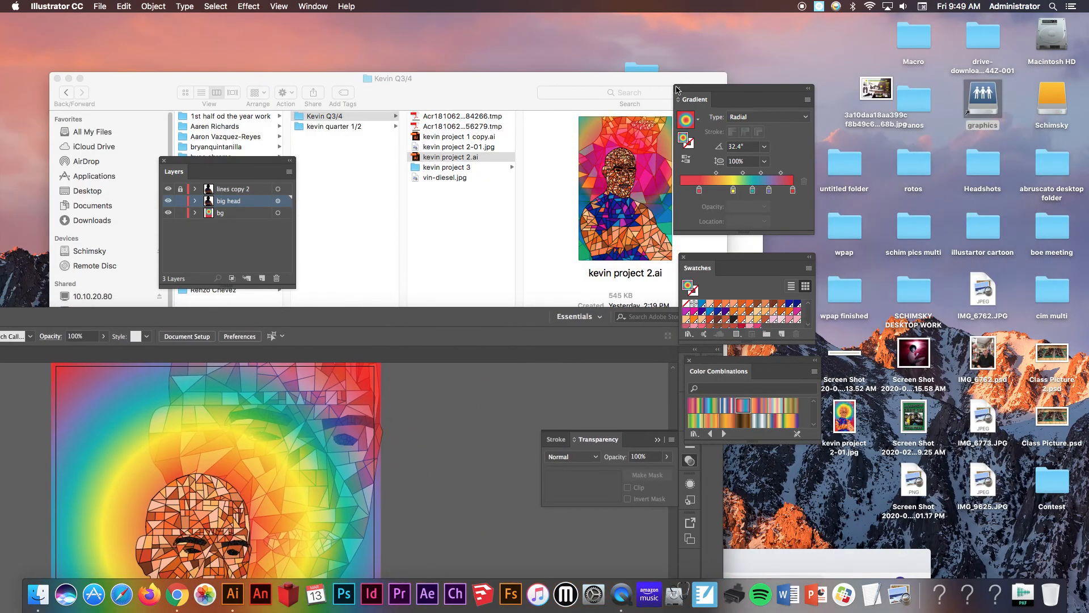
{"action": "left_click", "coordinate": [744, 52]}
{"action": "left_click", "coordinate": [849, 413]}
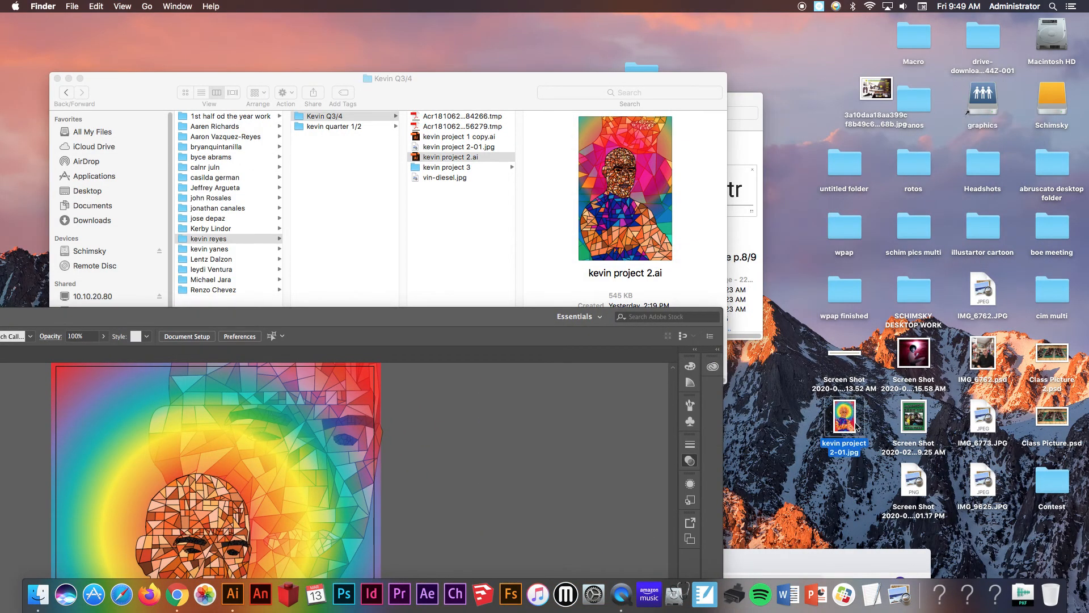
{"action": "key", "text": "space"}
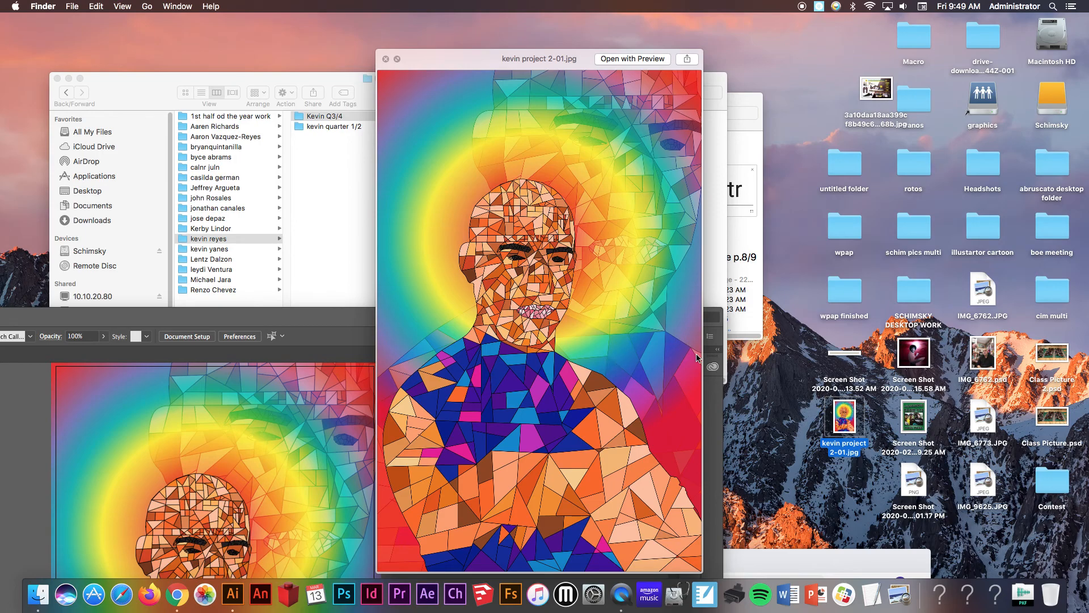
{"action": "key", "text": "space"}
- Switch to Chrome and bring up the Graphic Design 2 classwork page in Google Classroom
{"action": "left_click_drag", "start_coordinate": [741, 563], "coordinate": [694, 80]}
{"action": "left_click", "coordinate": [382, 80]}
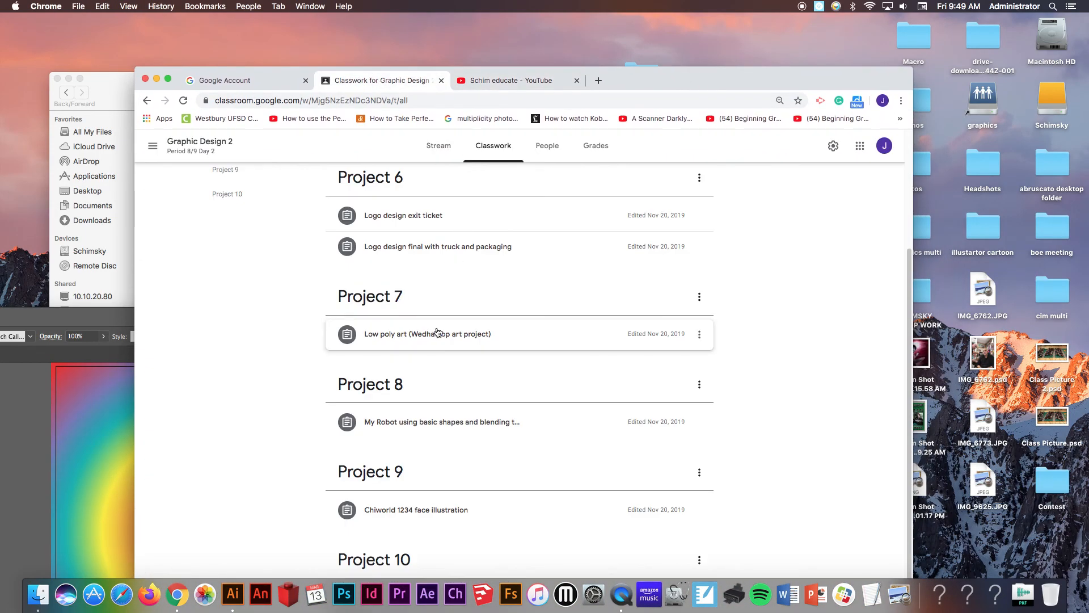